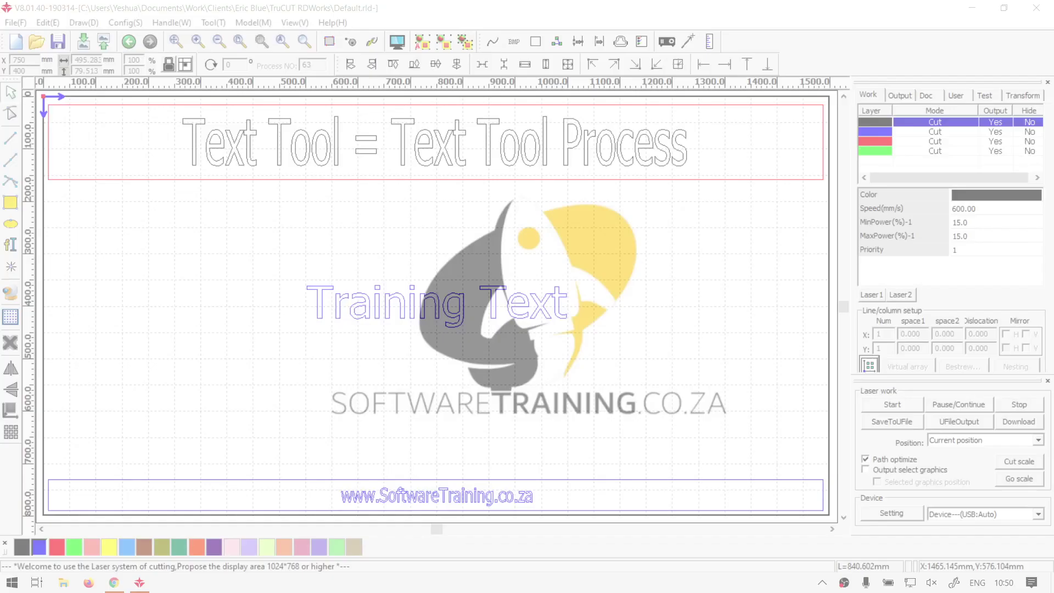
Step: Delete the "Training Text" object from the middle of the work area
{"action": "left_click", "coordinate": [677, 12]}
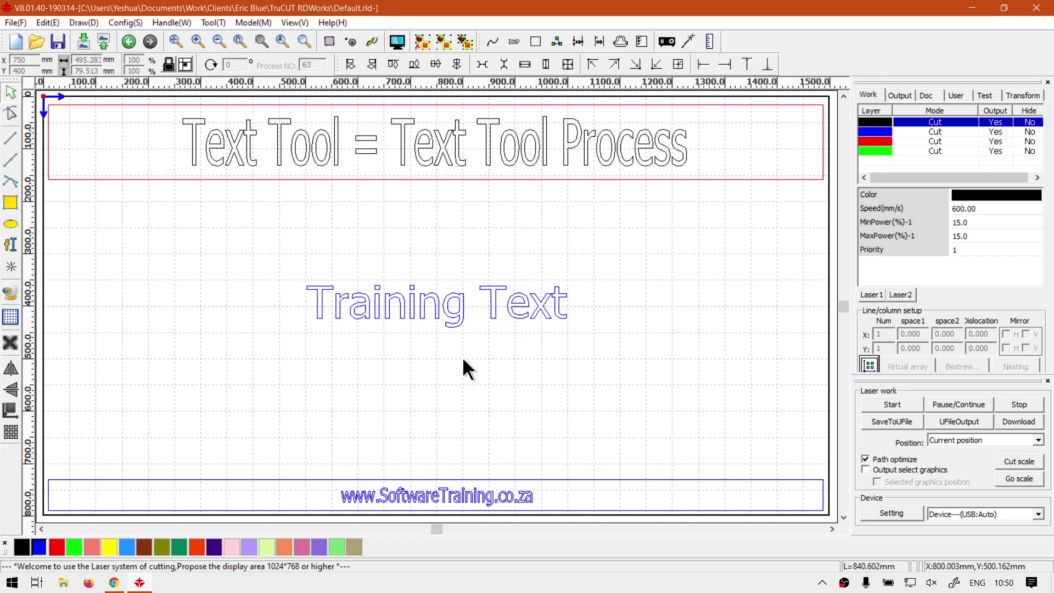
{"action": "left_click", "coordinate": [425, 302]}
{"action": "key", "text": "Delete"}
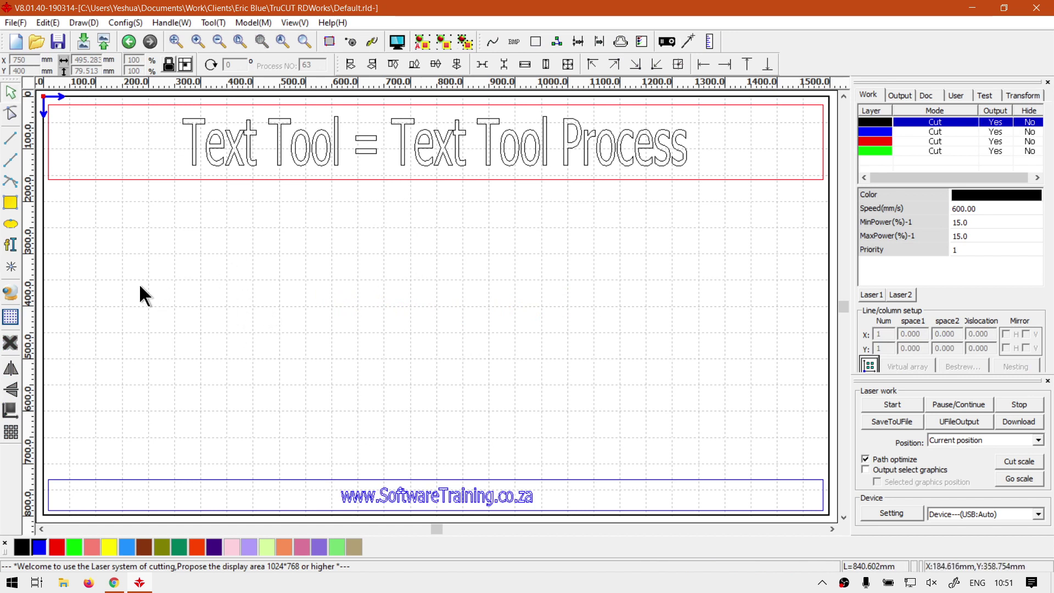
Step: Start a new text object in the empty middle area with the wording "TEXT-TOOL"
{"action": "left_click", "coordinate": [10, 244]}
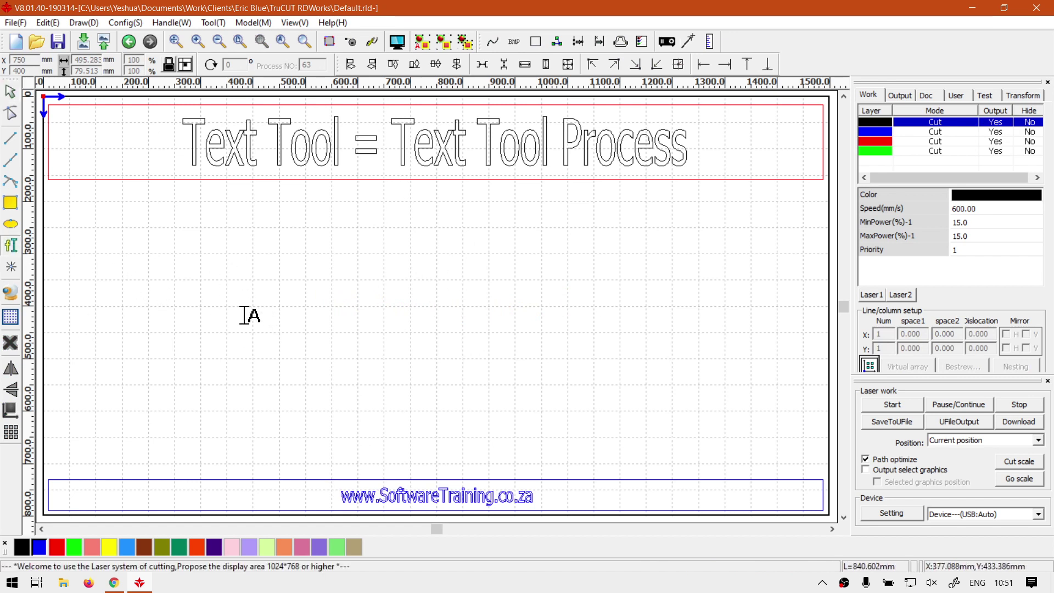
{"action": "left_click", "coordinate": [341, 287]}
{"action": "left_click_drag", "start_coordinate": [485, 157], "coordinate": [464, 240]}
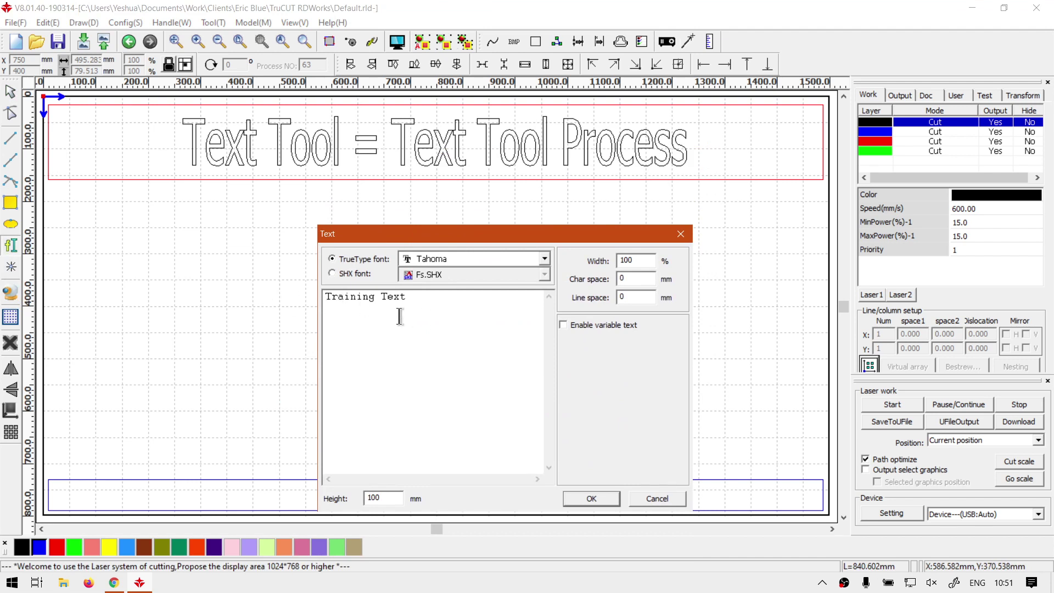
{"action": "left_click_drag", "start_coordinate": [416, 299], "coordinate": [317, 302]}
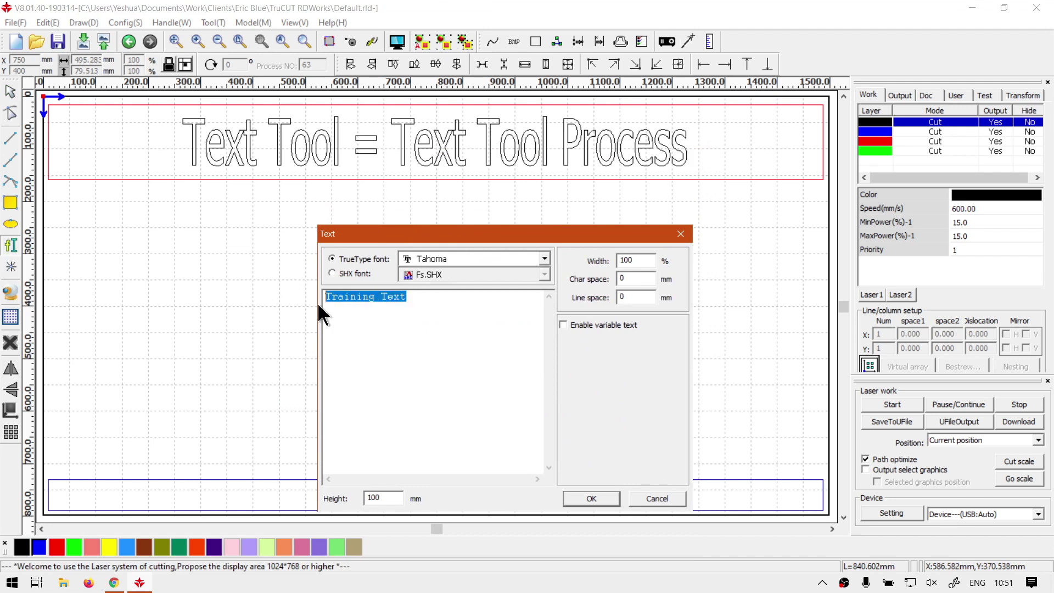
{"action": "type", "text": "TE"}
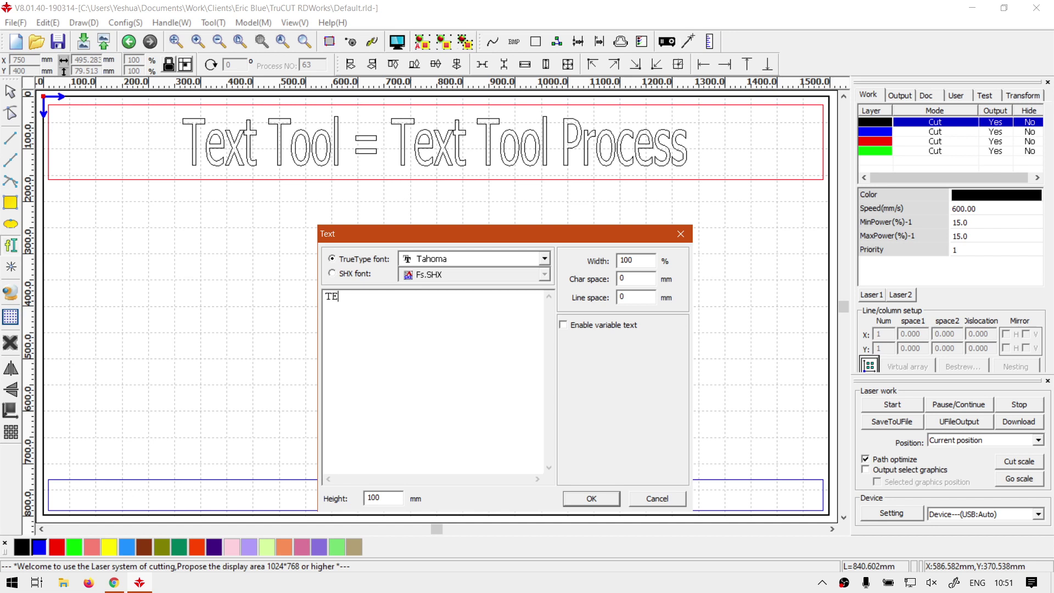
{"action": "type", "text": "XT TOOL"}
{"action": "key", "text": "Left"}
{"action": "key", "text": "Left"}
{"action": "key", "text": "Left"}
{"action": "key", "text": "Left"}
{"action": "key", "text": "BackSpace"}
{"action": "type", "text": "-"}
Step: Use the TrueType font Terminal and a height of 600 mm for the new text, and create it
{"action": "left_click_drag", "start_coordinate": [492, 241], "coordinate": [694, 177]}
{"action": "left_click", "coordinate": [747, 194]}
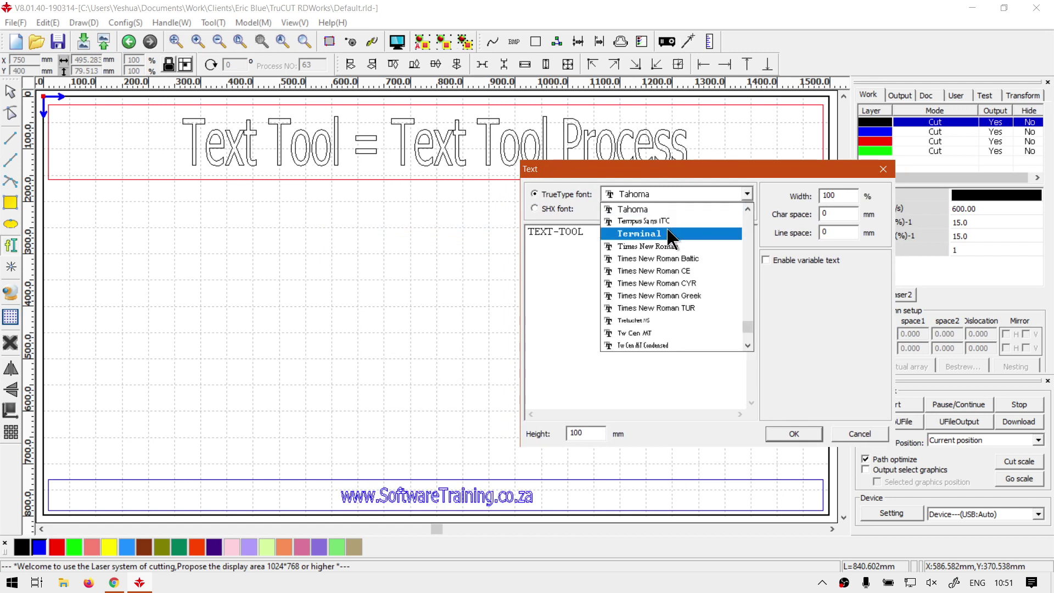
{"action": "left_click", "coordinate": [690, 233]}
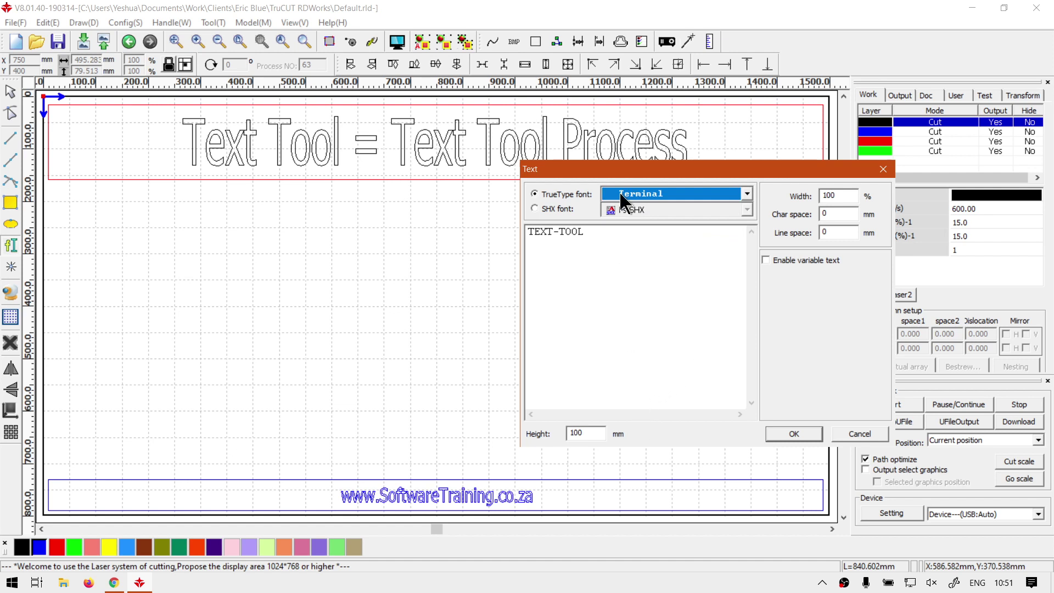
{"action": "left_click_drag", "start_coordinate": [619, 174], "coordinate": [628, 303]}
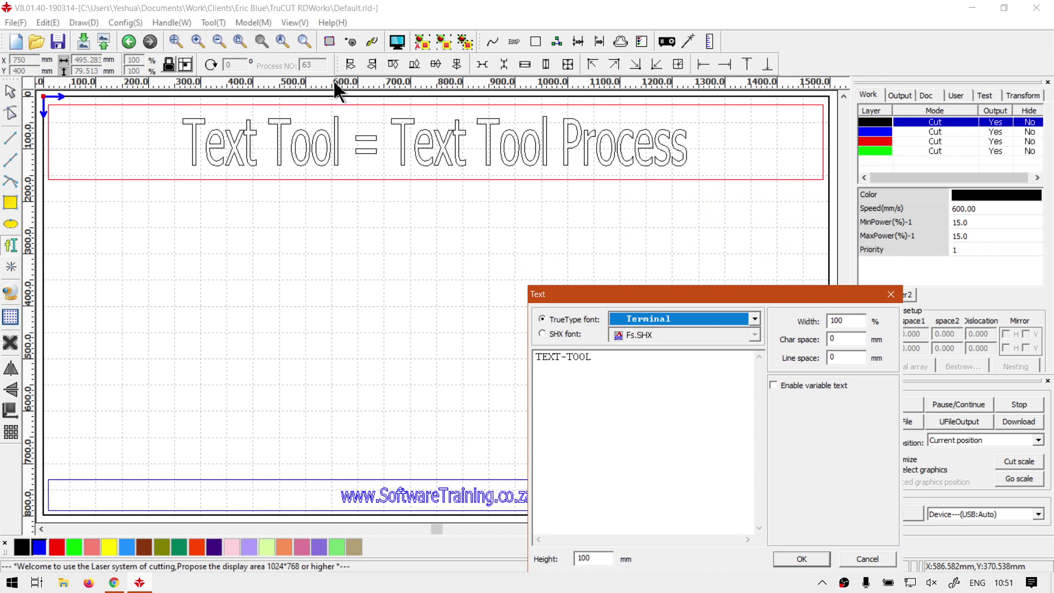
{"action": "double_click", "coordinate": [600, 558]}
{"action": "type", "text": "600"}
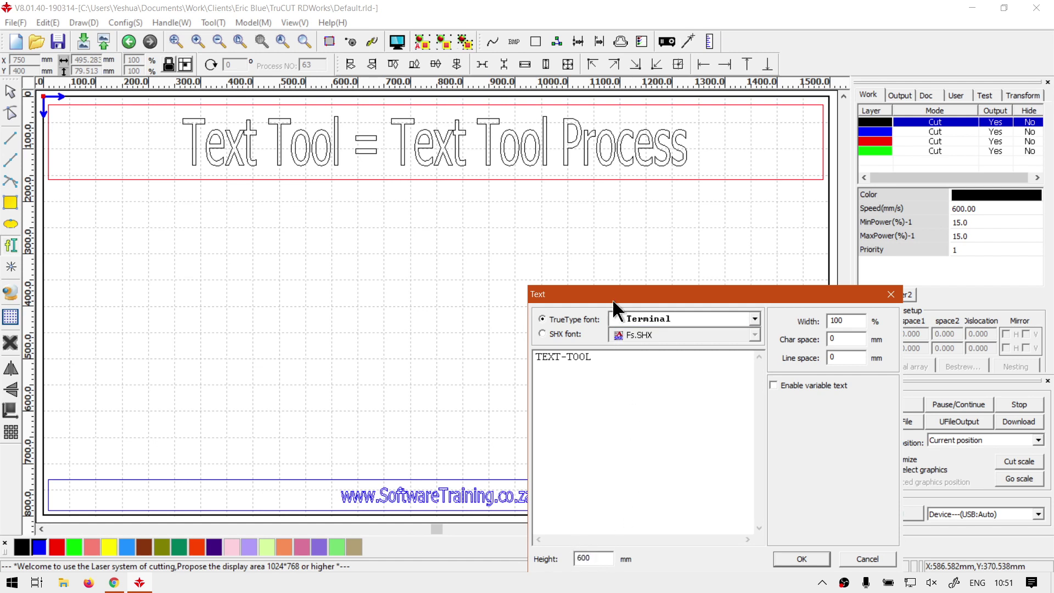
{"action": "left_click_drag", "start_coordinate": [610, 294], "coordinate": [541, 195]}
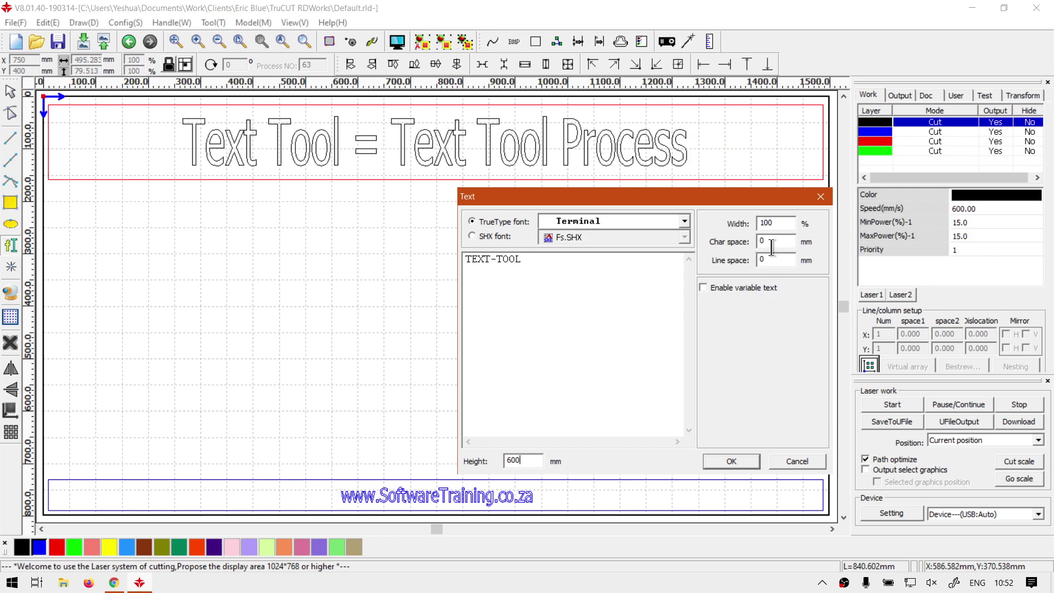
{"action": "left_click", "coordinate": [734, 462]}
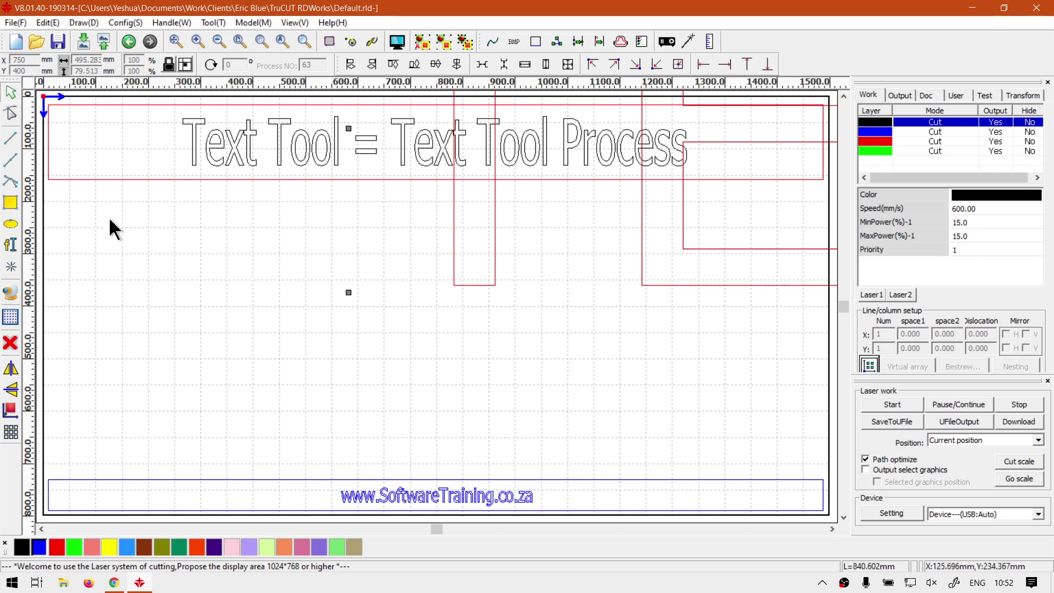
Step: Select the oversized TEXT-TOOL text and set its width to 600 mm with proportional scaling
{"action": "left_click", "coordinate": [453, 285]}
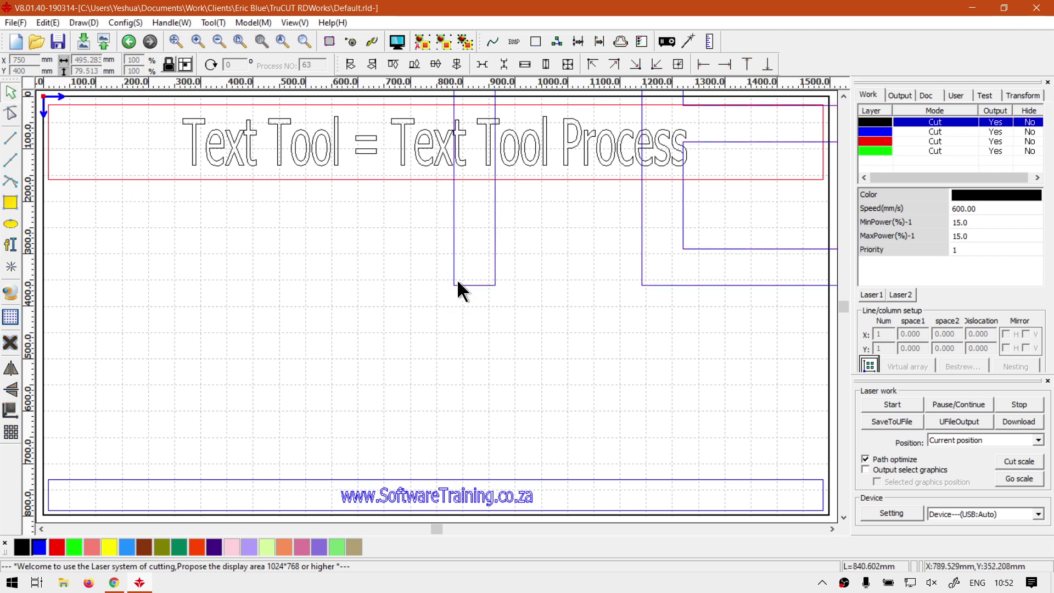
{"action": "left_click", "coordinate": [454, 284]}
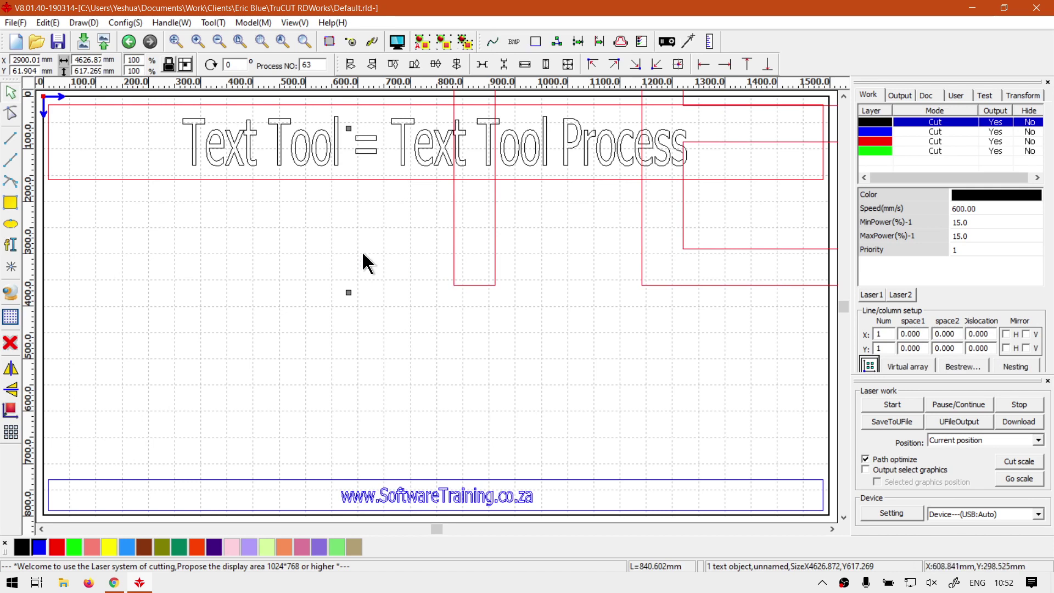
{"action": "double_click", "coordinate": [86, 60]}
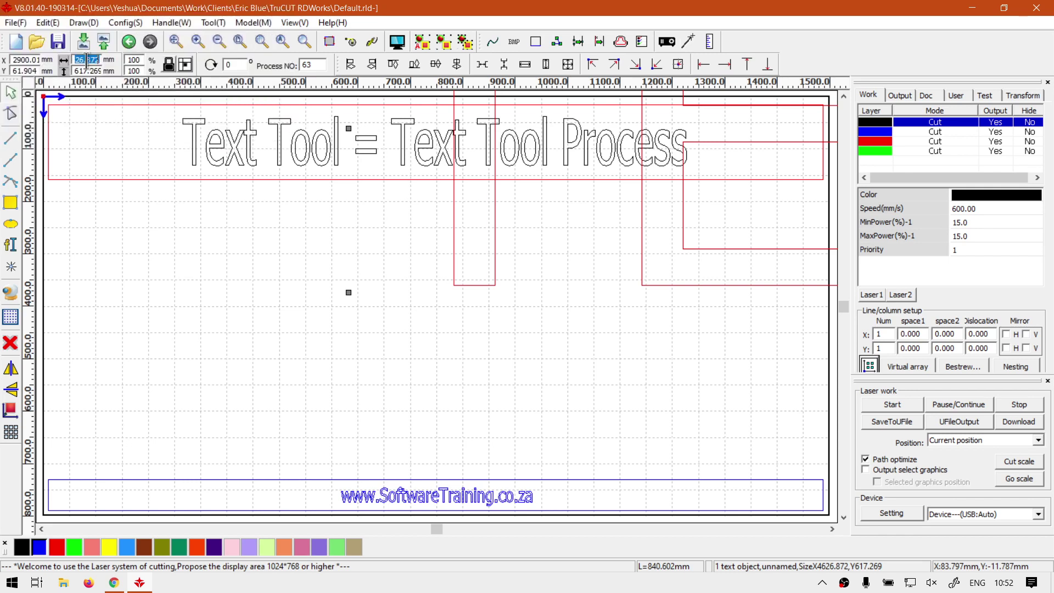
{"action": "type", "text": "3"}
{"action": "type", "text": "00"}
{"action": "key", "text": "Return"}
Step: Centre the TEXT-TOOL text on the work area and fit the page in the view
{"action": "scroll", "coordinate": [147, 136], "scroll_direction": "down", "scroll_amount": 1}
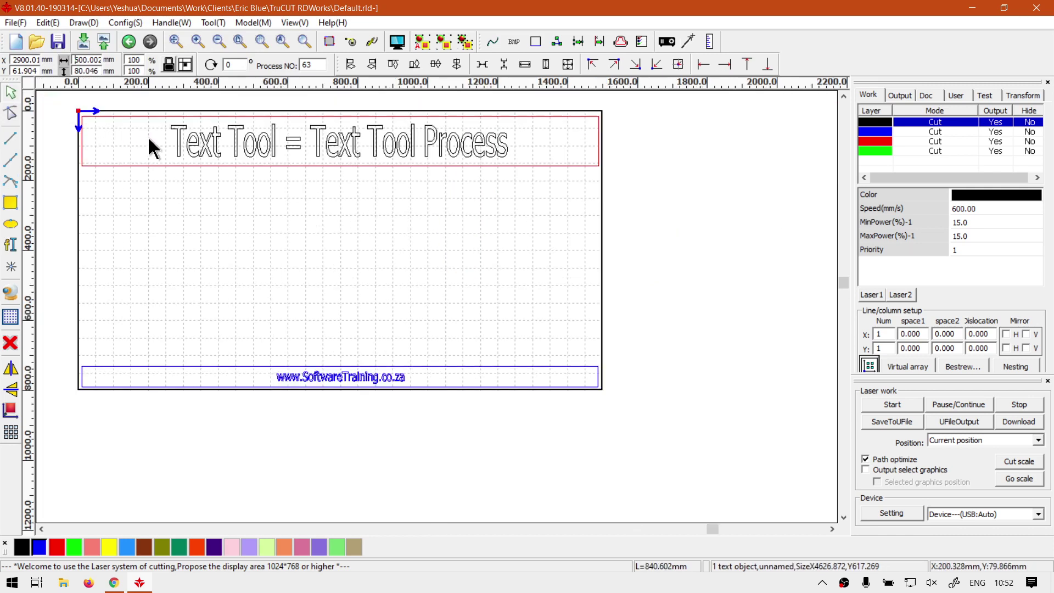
{"action": "scroll", "coordinate": [147, 136], "scroll_direction": "down", "scroll_amount": 1}
{"action": "left_click", "coordinate": [736, 136]}
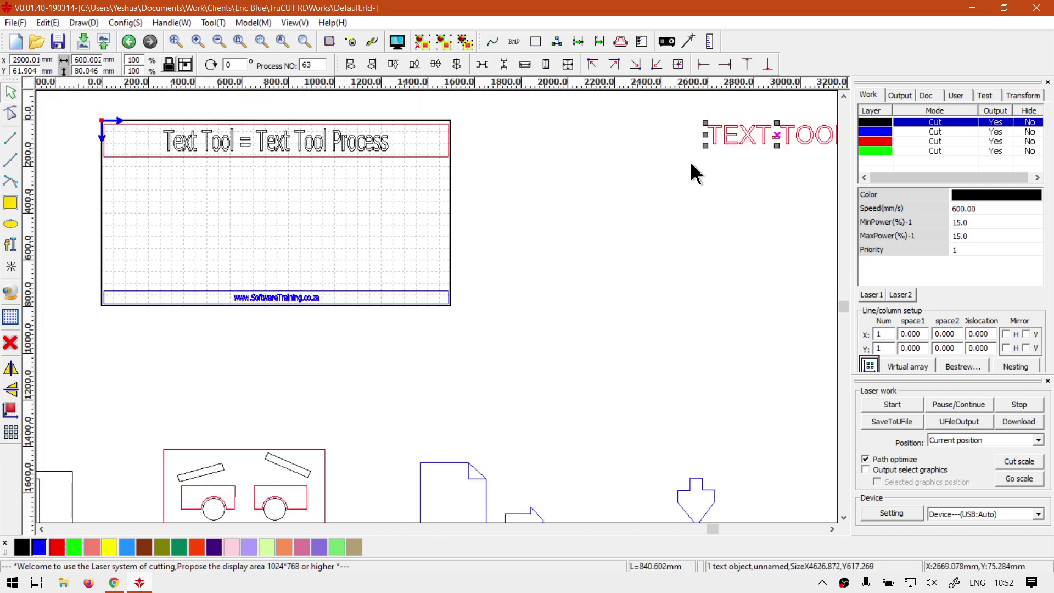
{"action": "left_click", "coordinate": [678, 416]}
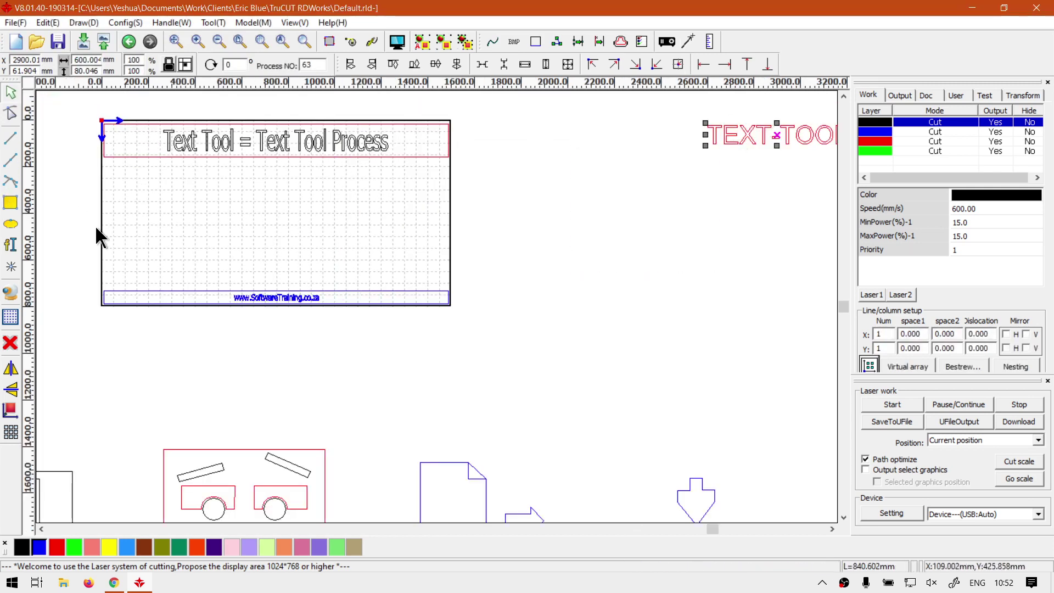
{"action": "left_click_drag", "start_coordinate": [785, 131], "coordinate": [716, 133]}
{"action": "left_click", "coordinate": [713, 132]}
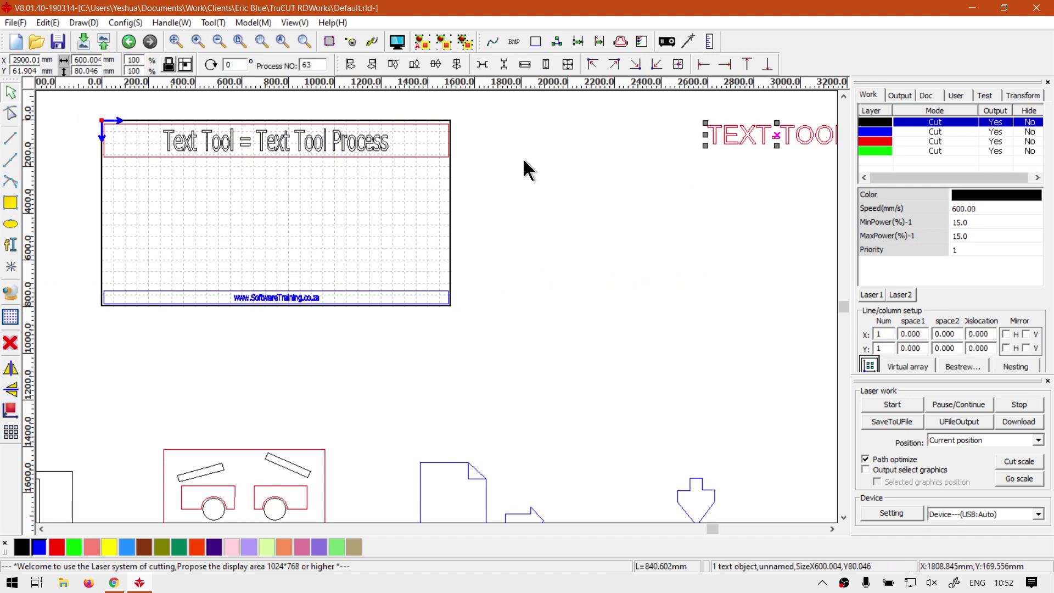
{"action": "left_click", "coordinate": [10, 409]}
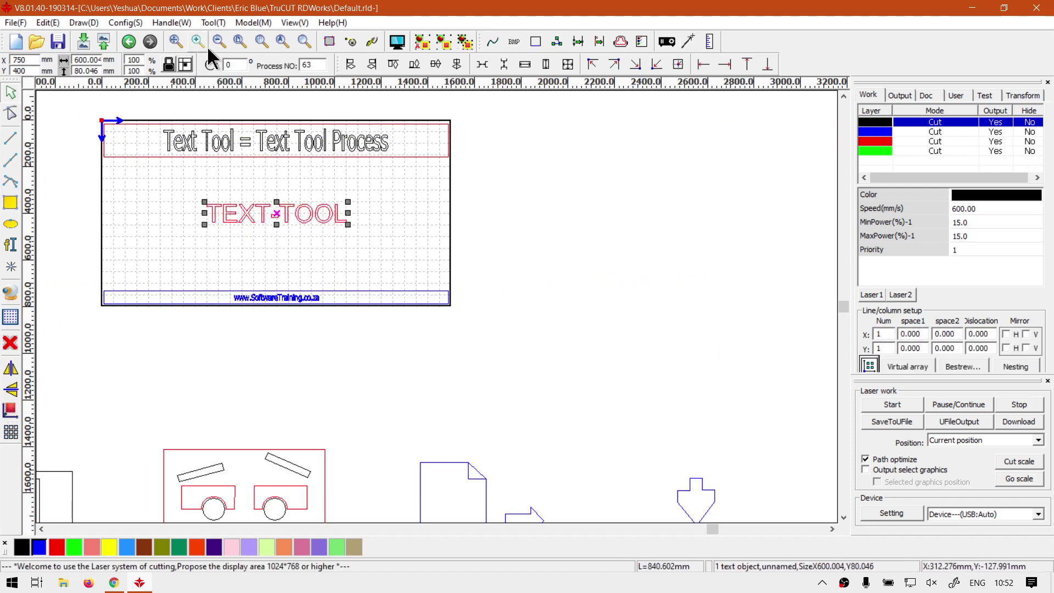
{"action": "left_click", "coordinate": [238, 40]}
{"action": "left_click", "coordinate": [678, 383]}
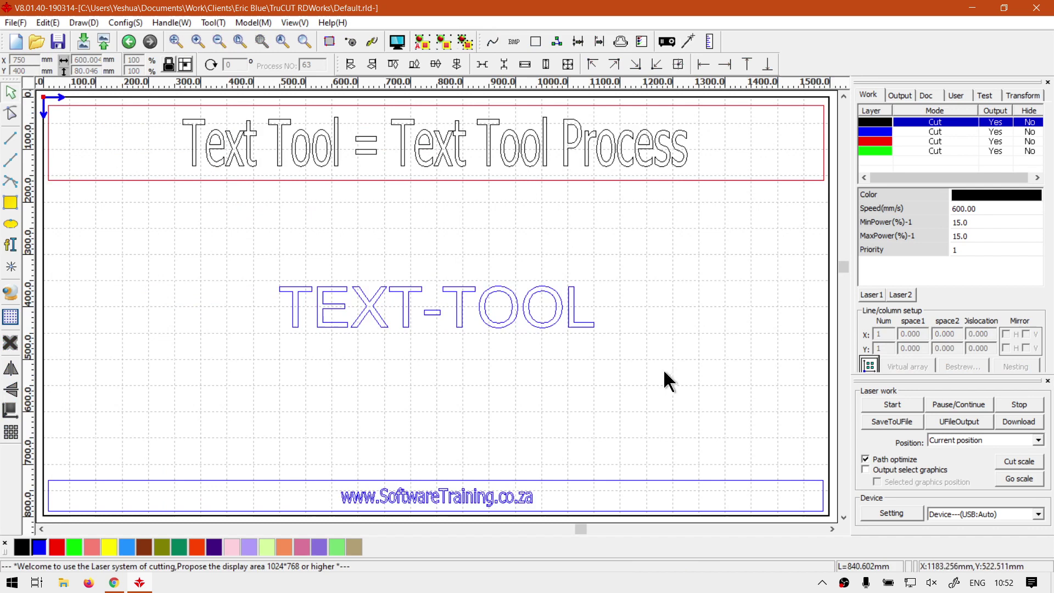
Step: Move the TEXT-TOOL text straight up to a Y position of 330 mm
{"action": "left_click", "coordinate": [462, 314]}
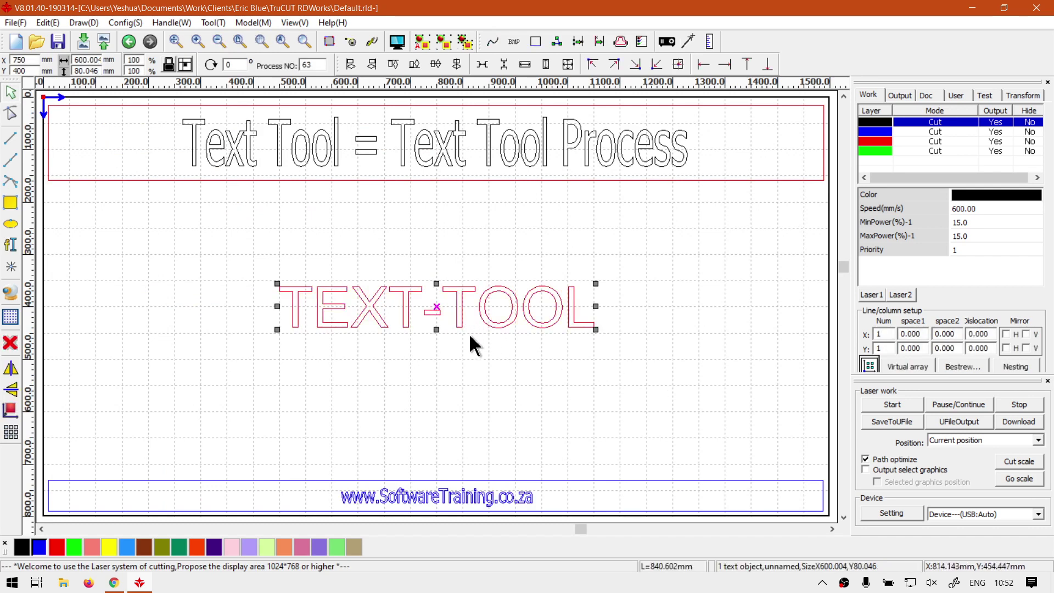
{"action": "key", "text": "Up"}
{"action": "key", "text": "Up"}
{"action": "key", "text": "Up"}
{"action": "key", "text": "Up"}
{"action": "key", "text": "Up"}
{"action": "key", "text": "Up"}
{"action": "key", "text": "Up"}
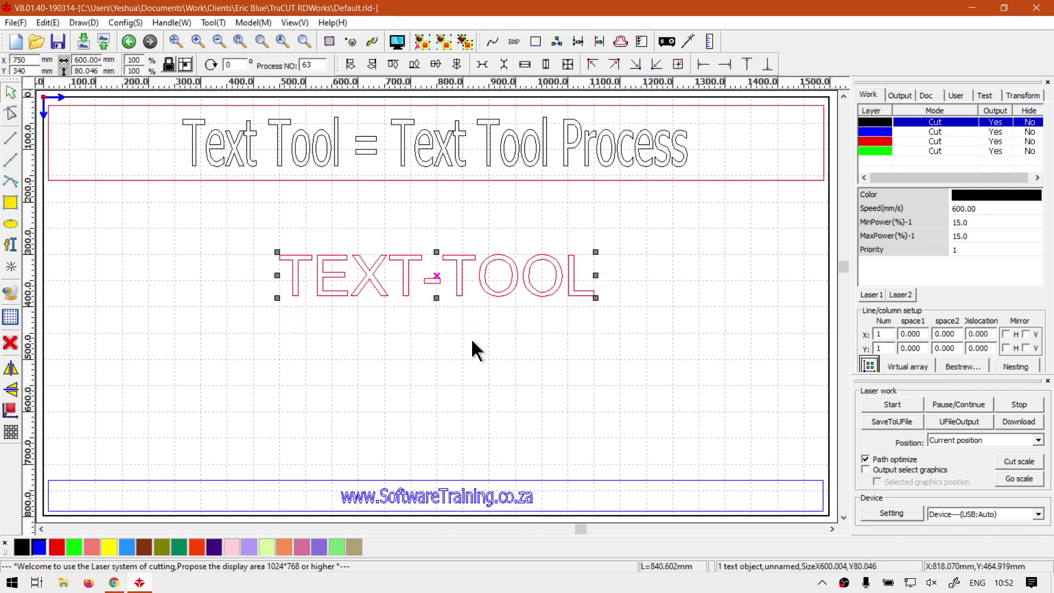
{"action": "left_click", "coordinate": [498, 321]}
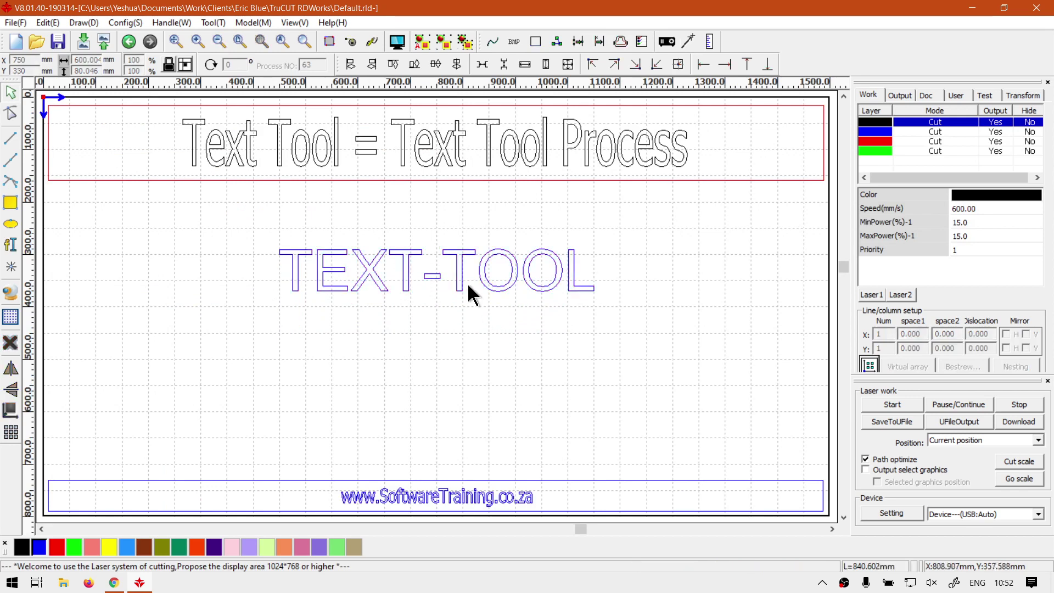
Step: Change the wording of the TEXT-TOOL text to "TEXT-TITLE"
{"action": "left_click", "coordinate": [461, 283]}
{"action": "double_click", "coordinate": [462, 282]}
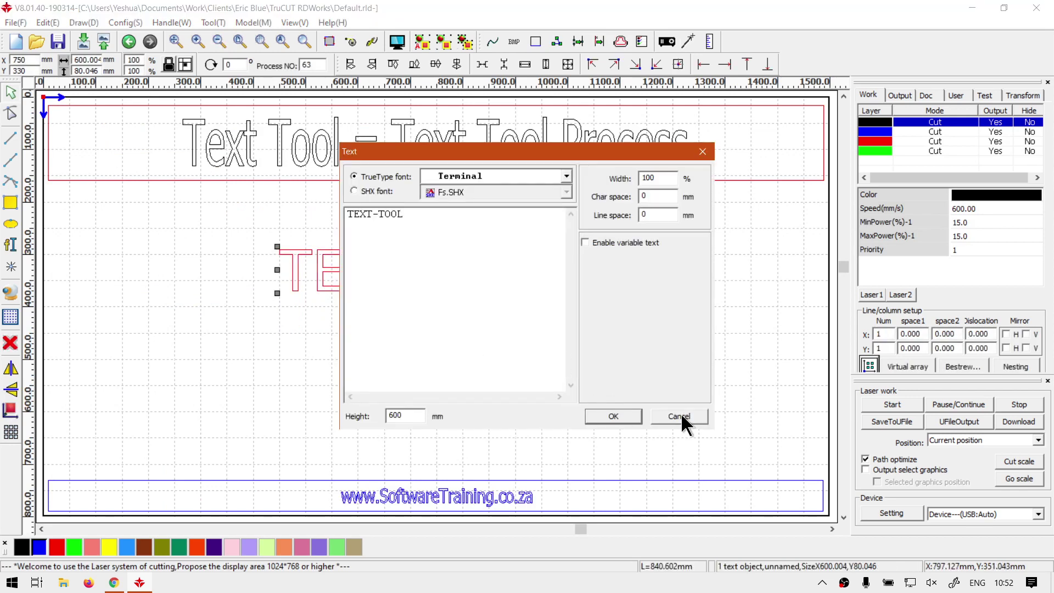
{"action": "left_click_drag", "start_coordinate": [384, 214], "coordinate": [447, 213]}
{"action": "type", "text": "ITLE"}
{"action": "left_click", "coordinate": [633, 418]}
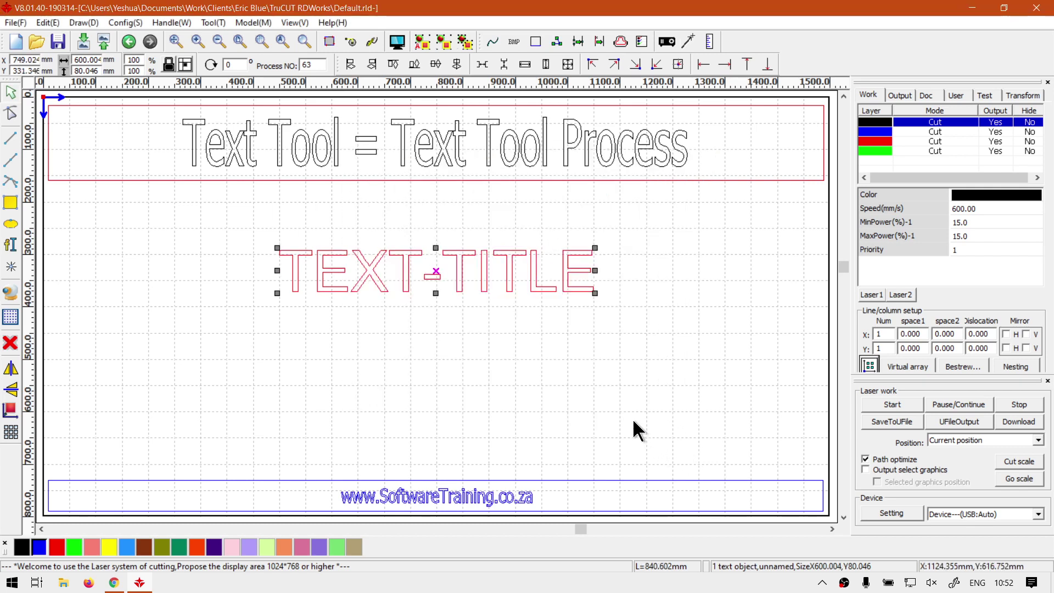
{"action": "left_click", "coordinate": [493, 354]}
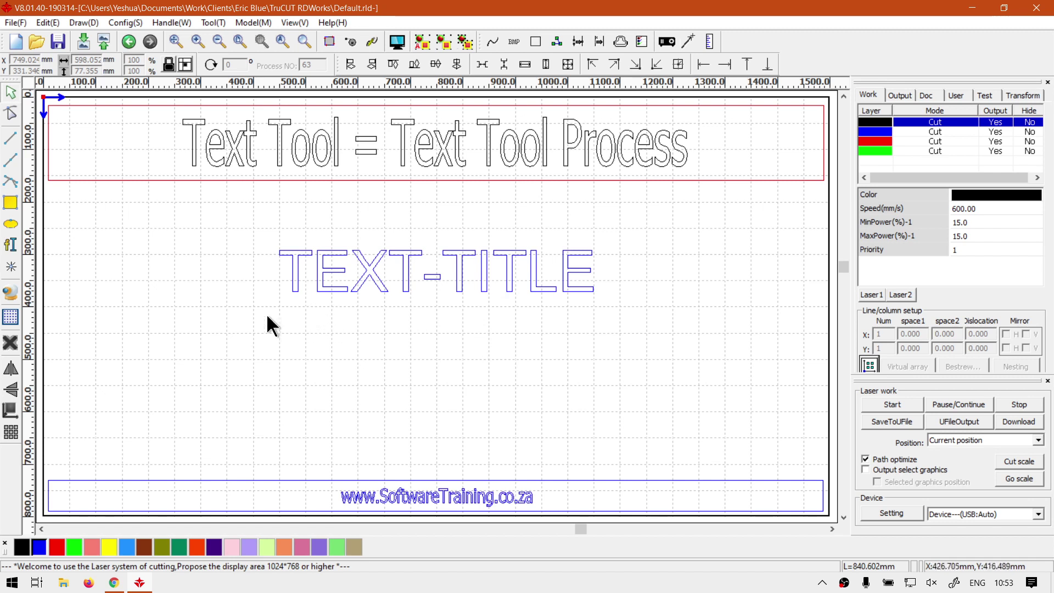
Step: Duplicate the TEXT-TITLE text and place the copy about 124 mm below the original
{"action": "left_click", "coordinate": [11, 244]}
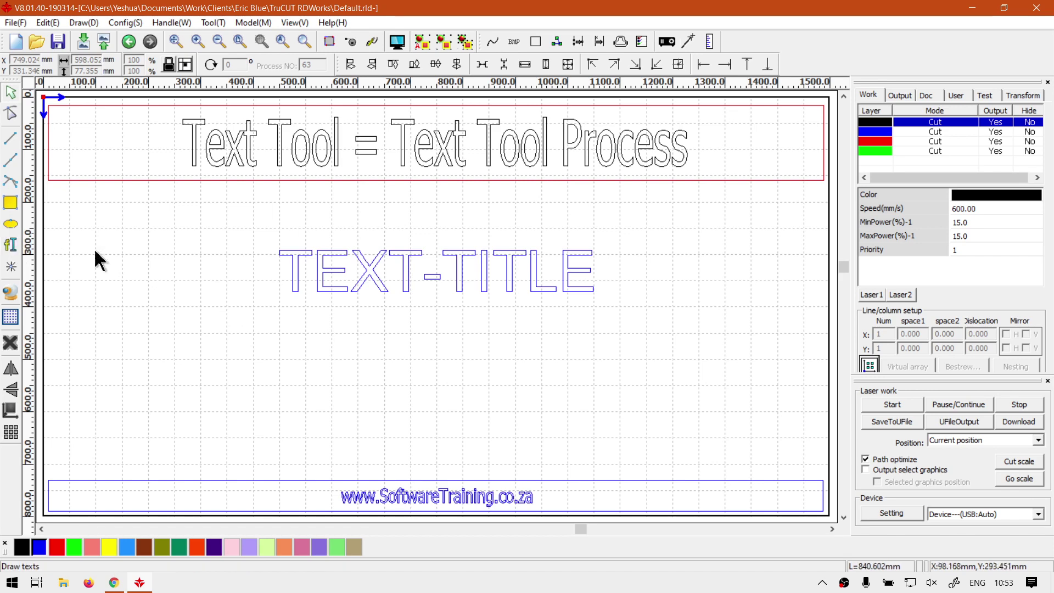
{"action": "left_click", "coordinate": [405, 275]}
{"action": "left_click", "coordinate": [327, 349]}
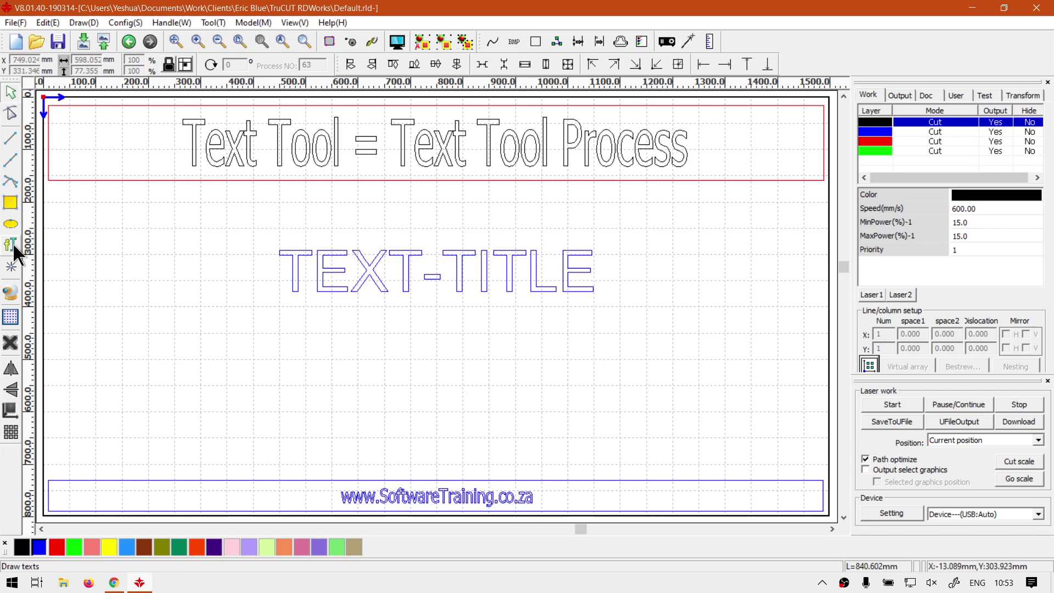
{"action": "left_click_drag", "start_coordinate": [375, 277], "coordinate": [366, 331]}
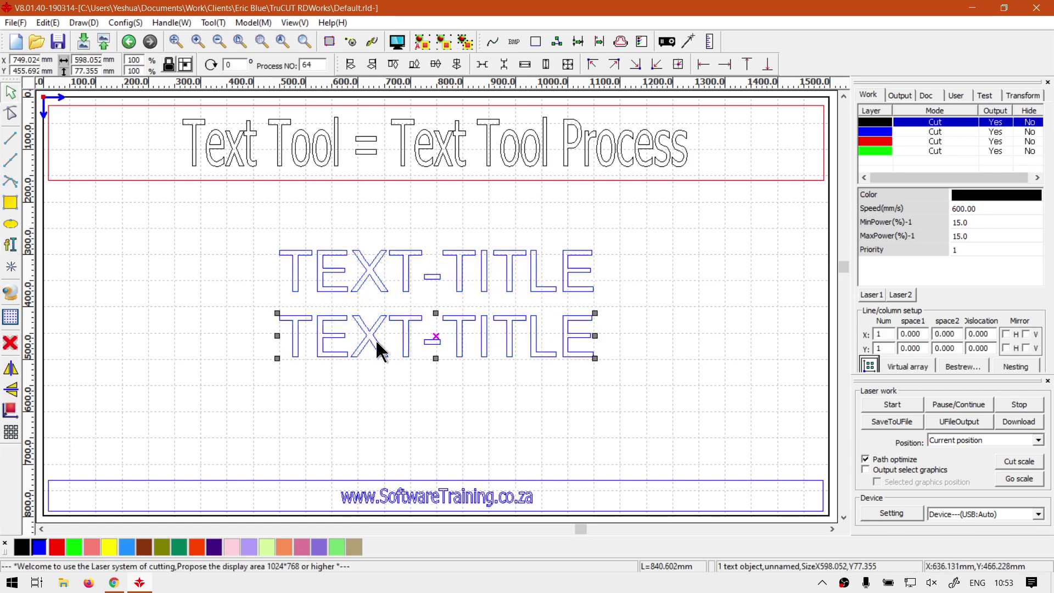
Step: Change the wording of the lower TEXT-TITLE copy to "video process"
{"action": "double_click", "coordinate": [402, 330]}
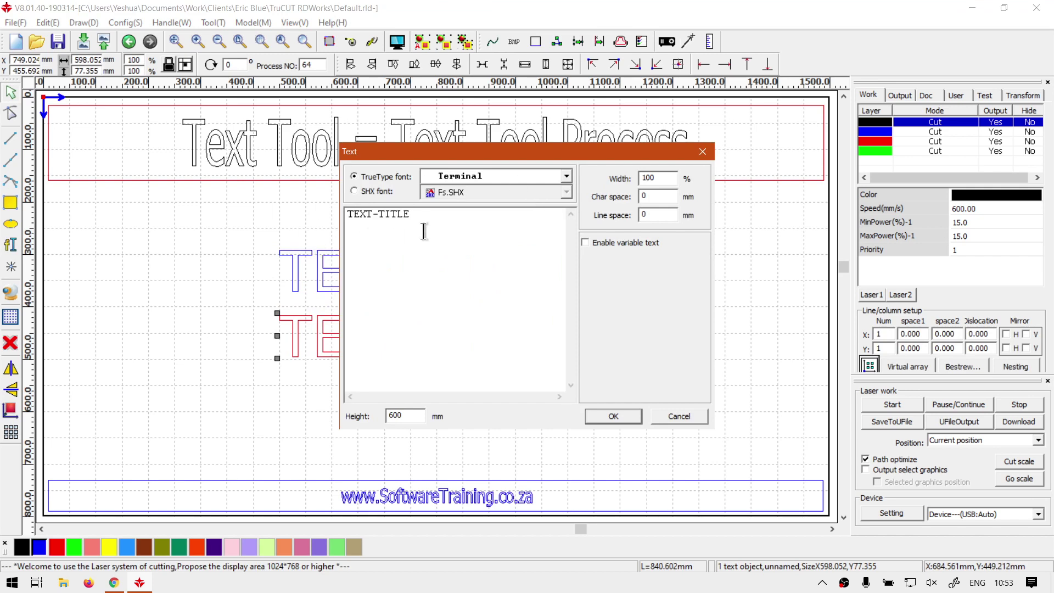
{"action": "left_click_drag", "start_coordinate": [424, 215], "coordinate": [279, 208]}
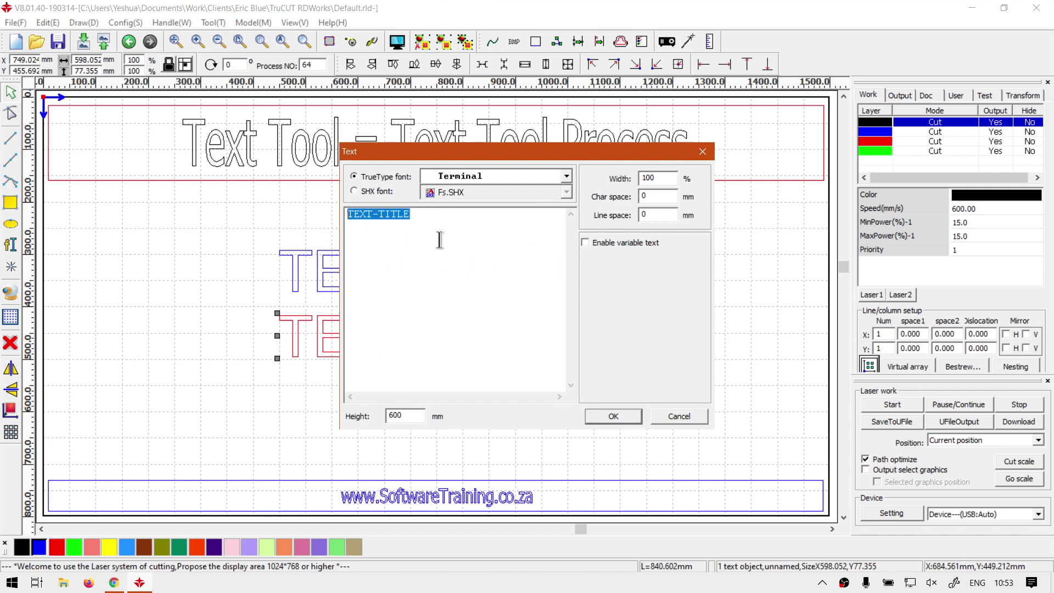
{"action": "left_click_drag", "start_coordinate": [456, 152], "coordinate": [596, 196]}
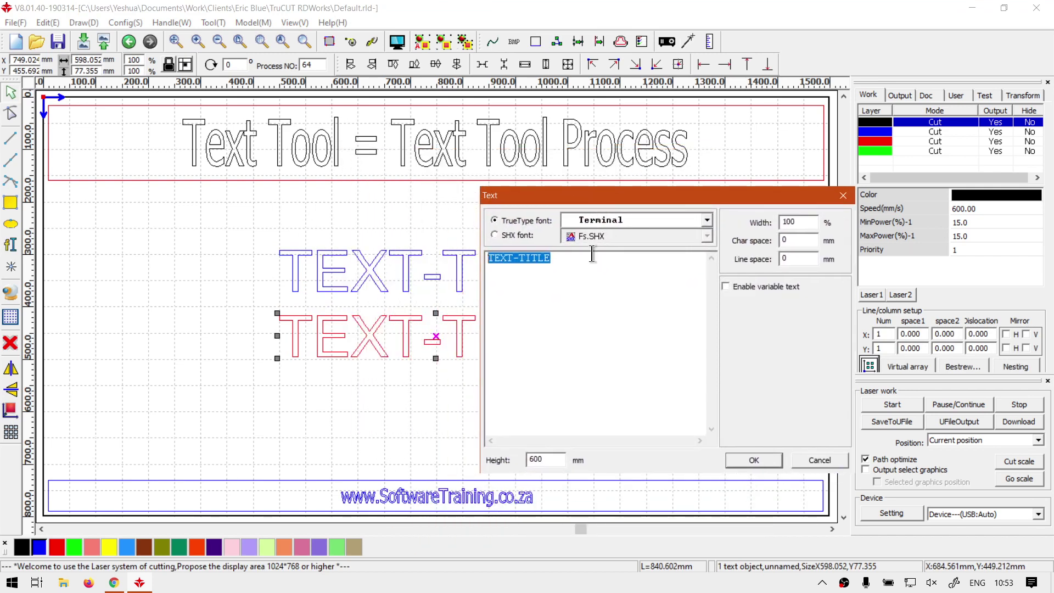
{"action": "type", "text": "video p"}
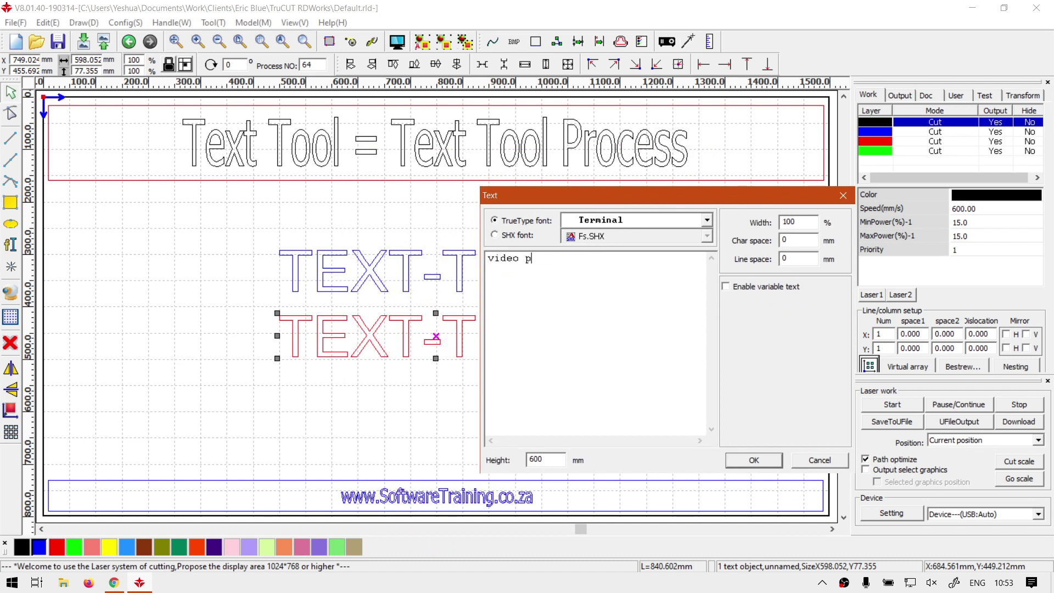
{"action": "type", "text": "rocess"}
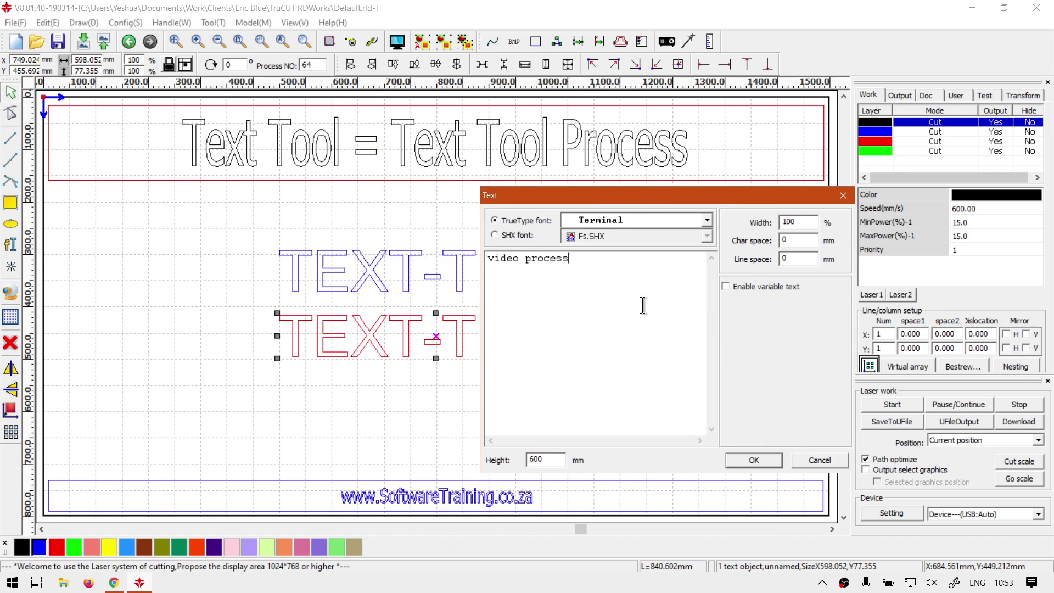
{"action": "left_click", "coordinate": [753, 459]}
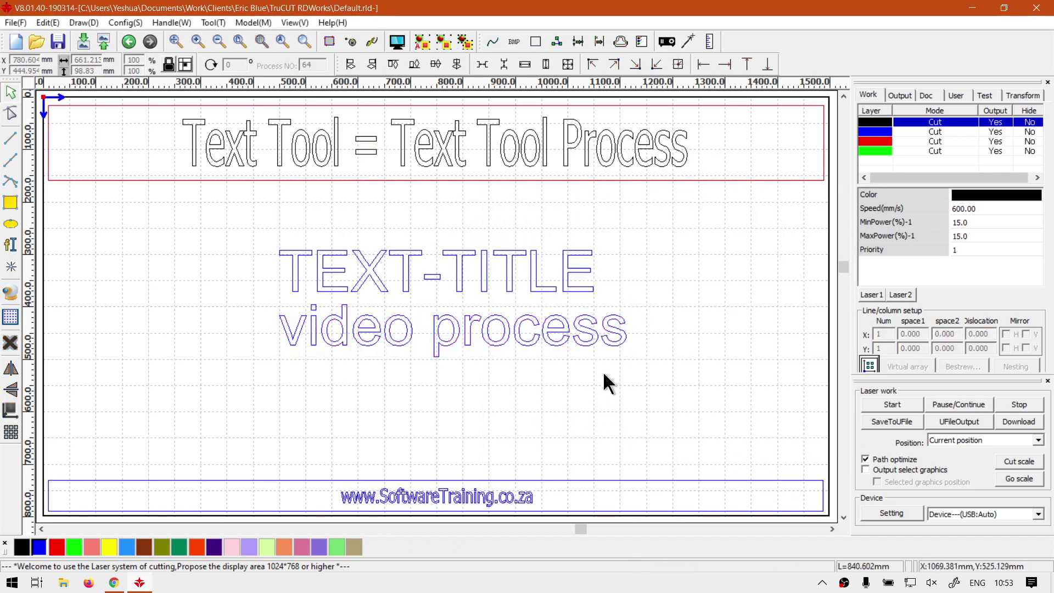
Step: Set the TrueType font of the "video process" text to Tahoma and deselect it
{"action": "left_click", "coordinate": [575, 329]}
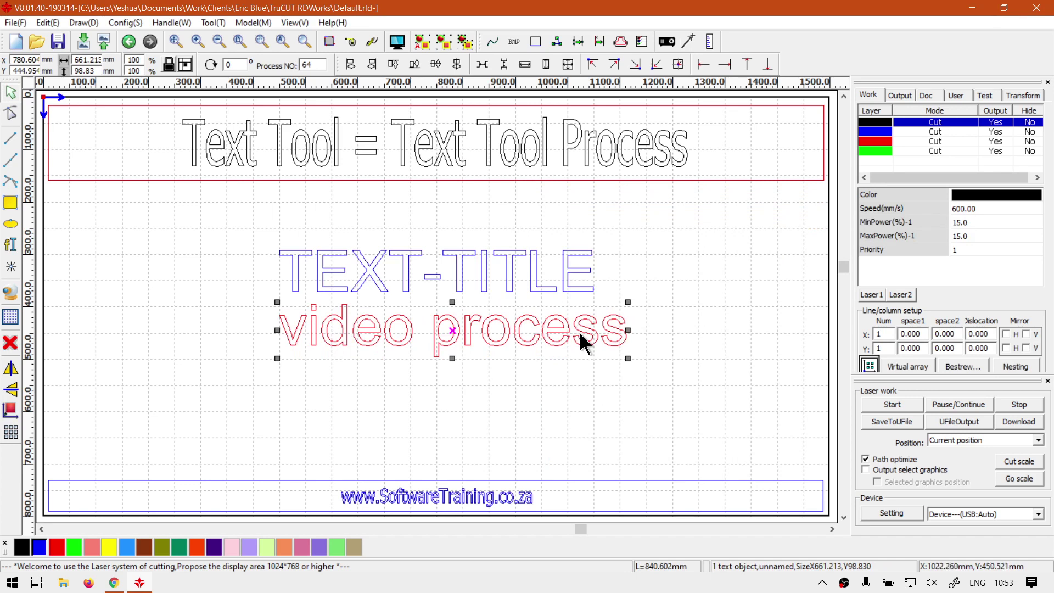
{"action": "double_click", "coordinate": [579, 332]}
{"action": "left_click", "coordinate": [491, 177]}
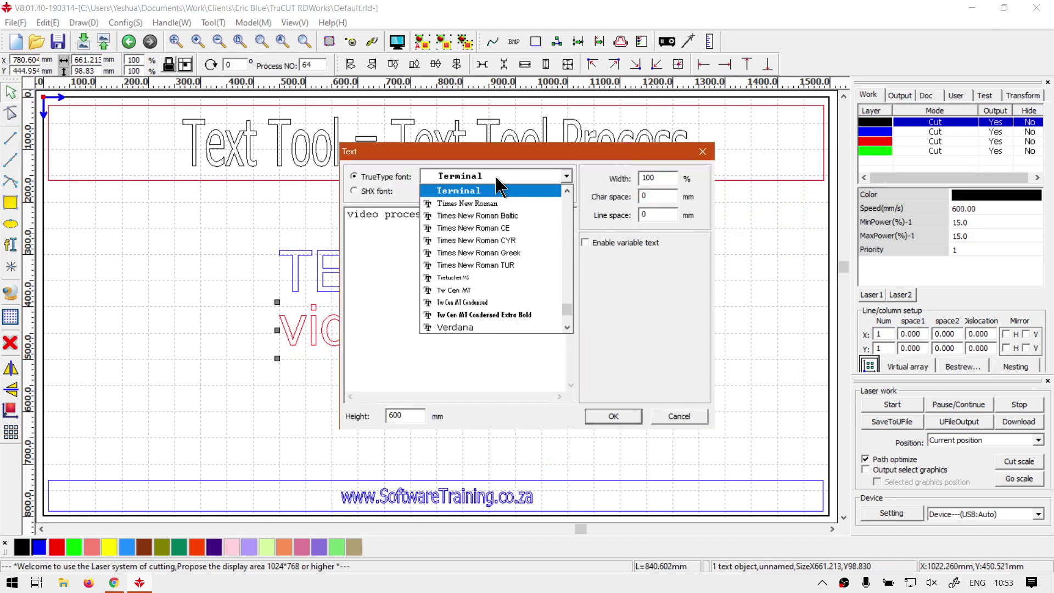
{"action": "scroll", "coordinate": [505, 225], "scroll_direction": "up", "scroll_amount": 2}
{"action": "scroll", "coordinate": [506, 235], "scroll_direction": "down", "scroll_amount": 2}
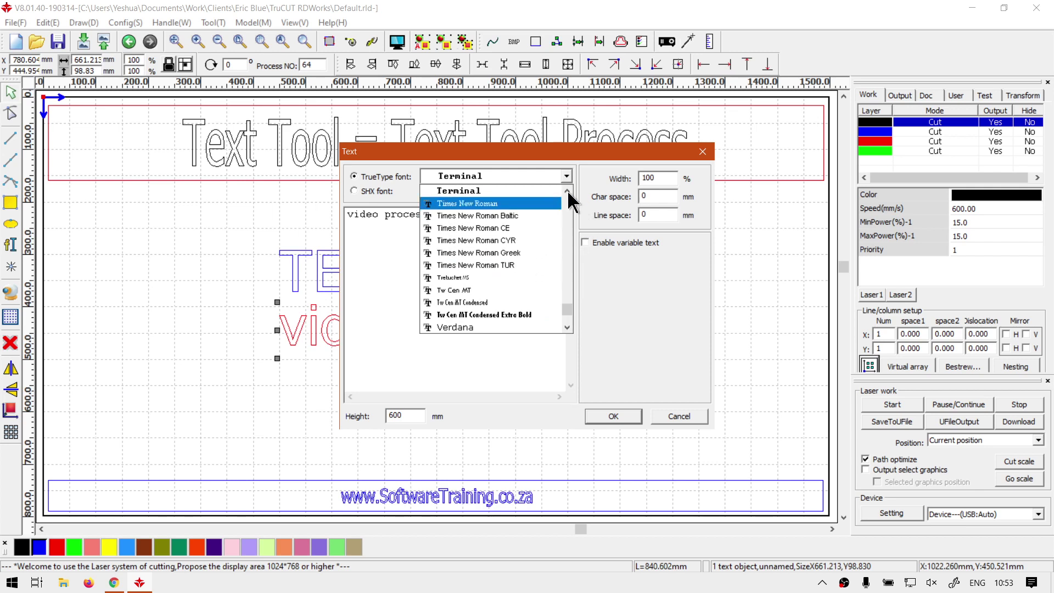
{"action": "left_click", "coordinate": [568, 190]}
{"action": "left_click", "coordinate": [568, 191]}
{"action": "left_click", "coordinate": [568, 190]}
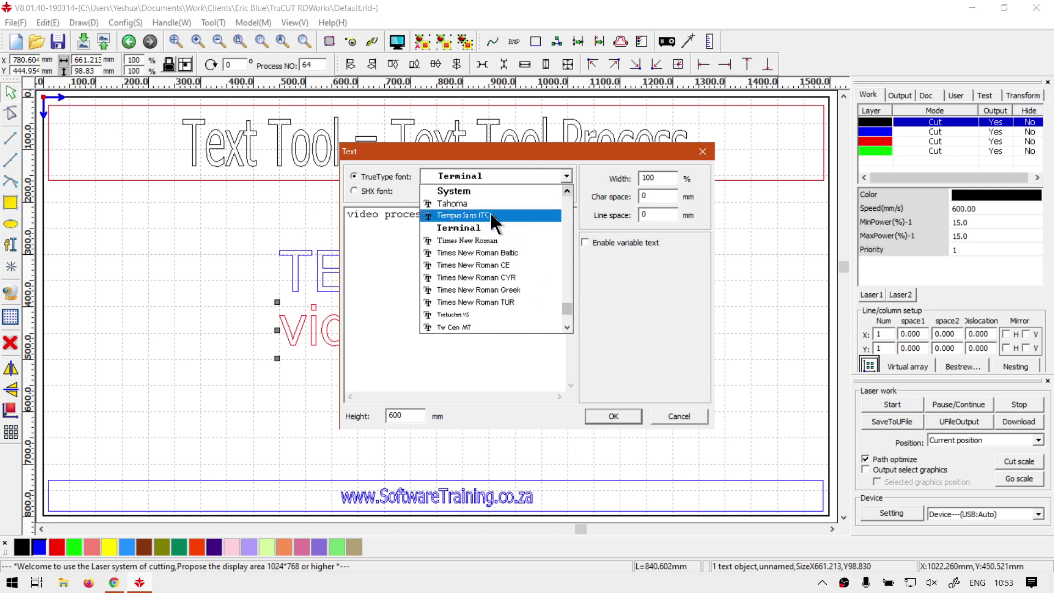
{"action": "left_click", "coordinate": [482, 201]}
{"action": "left_click", "coordinate": [609, 415]}
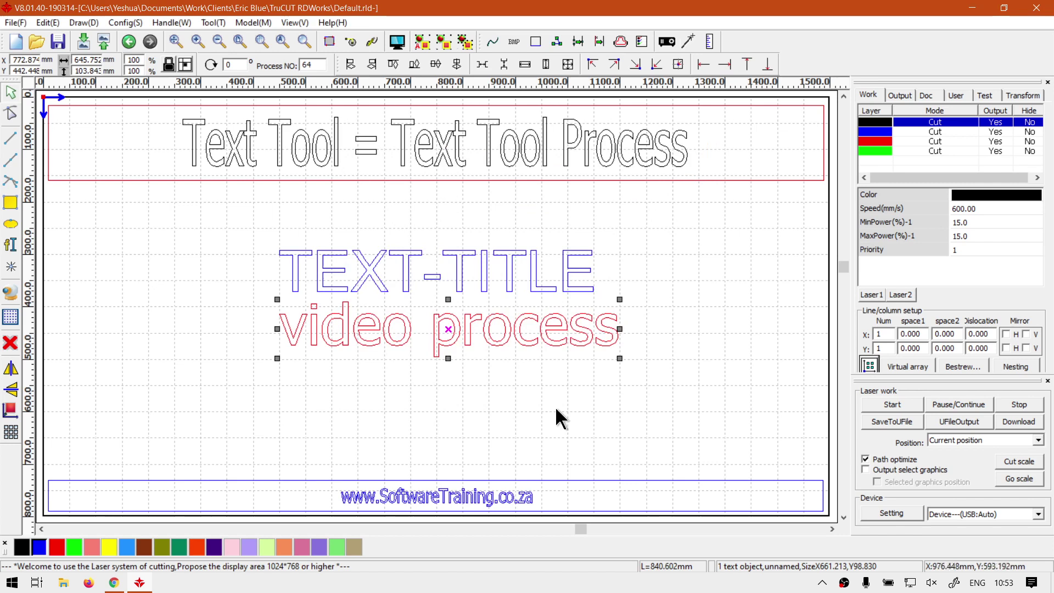
{"action": "left_click", "coordinate": [520, 396]}
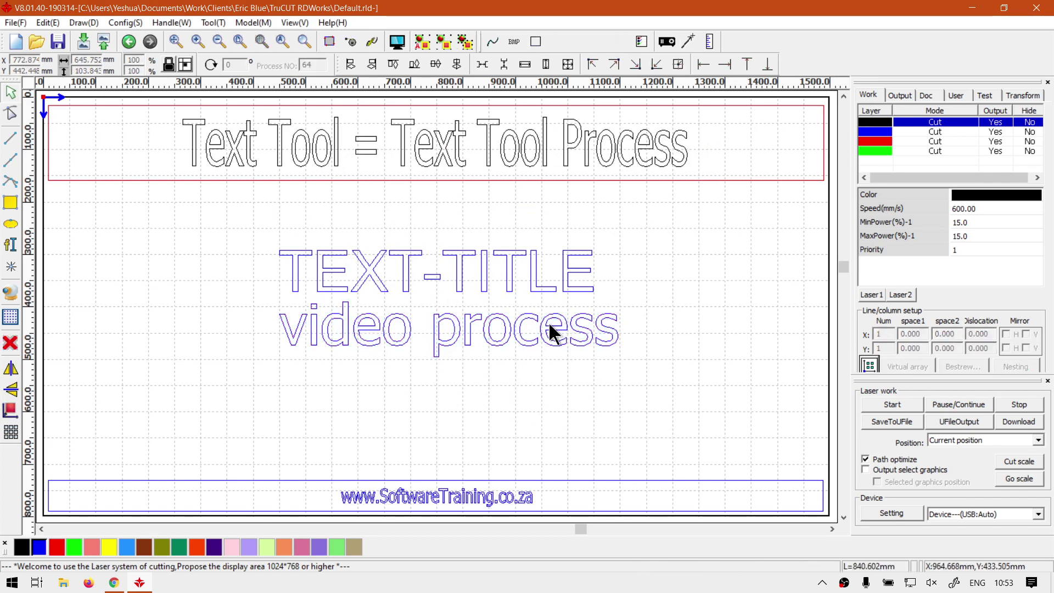
{"action": "left_click", "coordinate": [553, 325]}
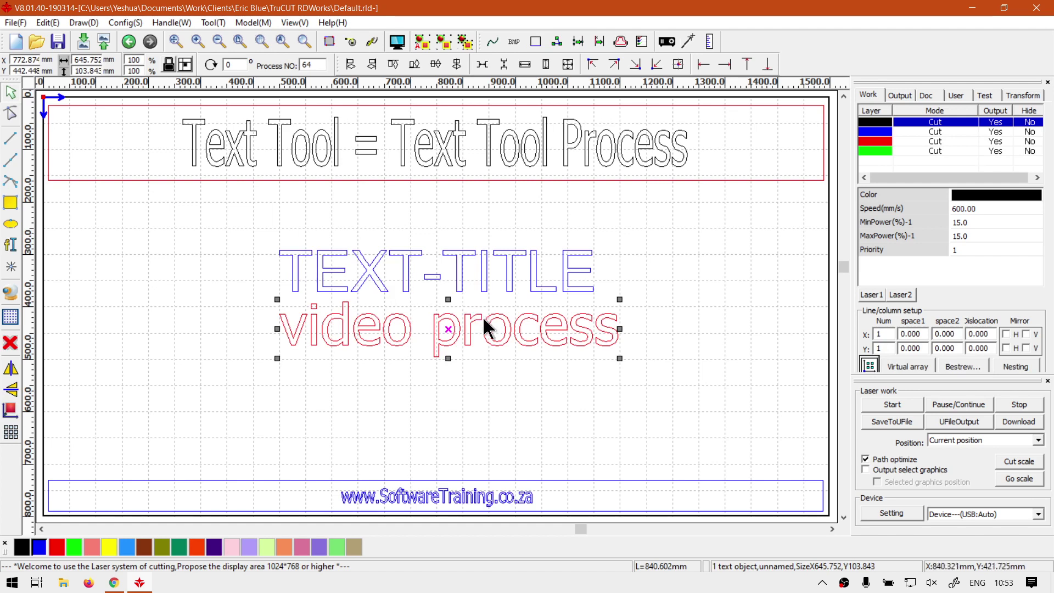
{"action": "double_click", "coordinate": [488, 329]}
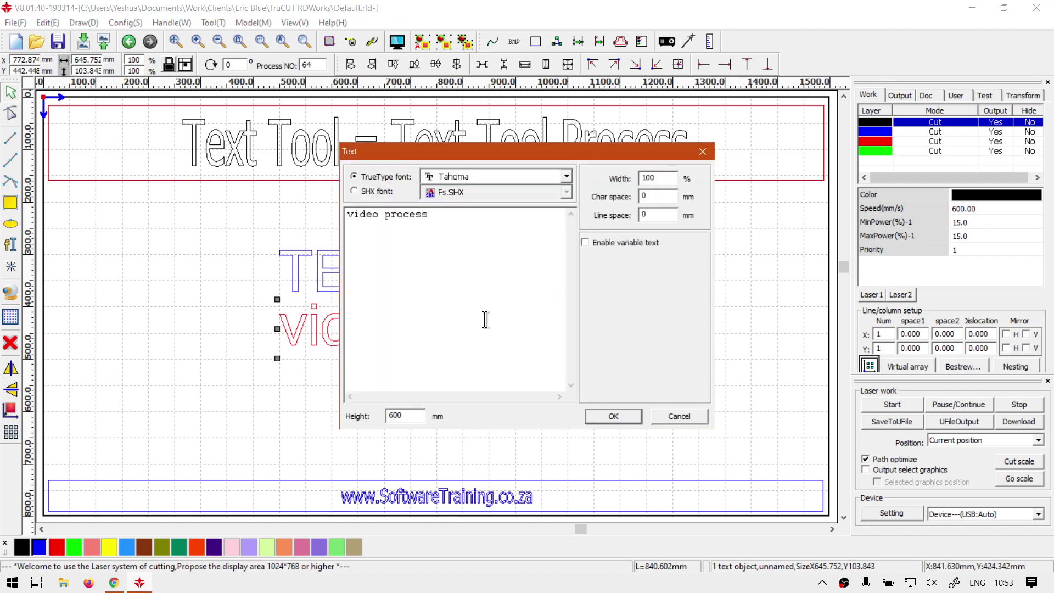
{"action": "left_click", "coordinate": [407, 414]}
{"action": "left_click", "coordinate": [678, 421]}
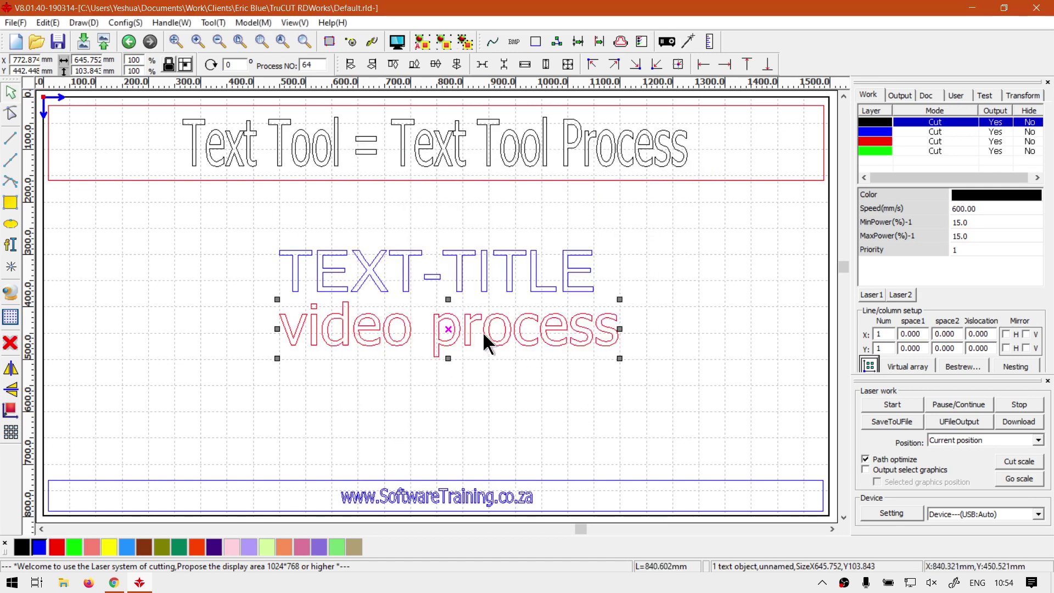
Step: Resize the "video process" text proportionally to 600 mm wide and centre it on the page
{"action": "double_click", "coordinate": [84, 59]}
{"action": "type", "text": "600"}
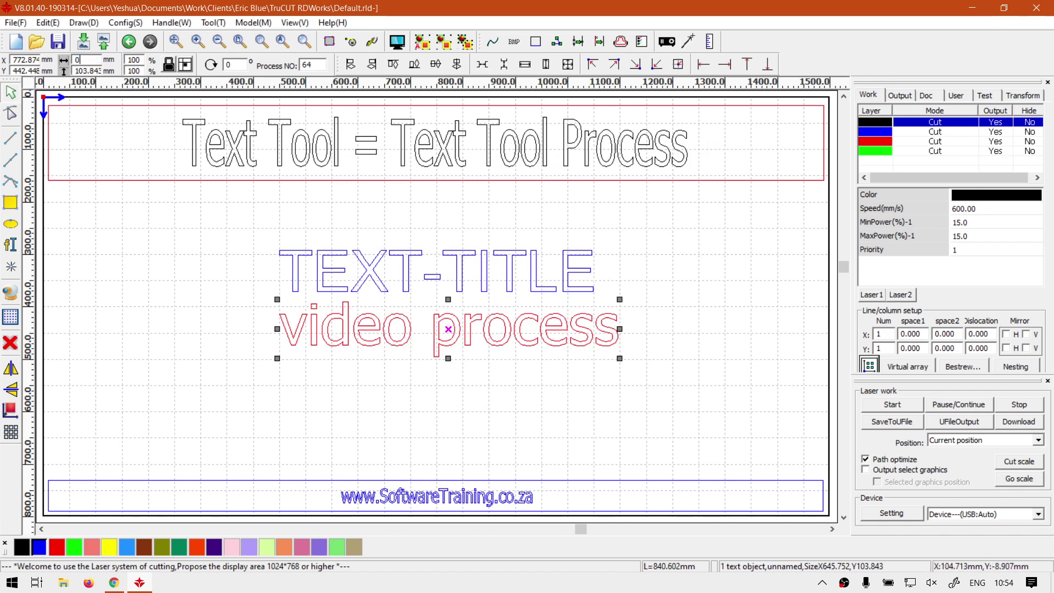
{"action": "key", "text": "Return"}
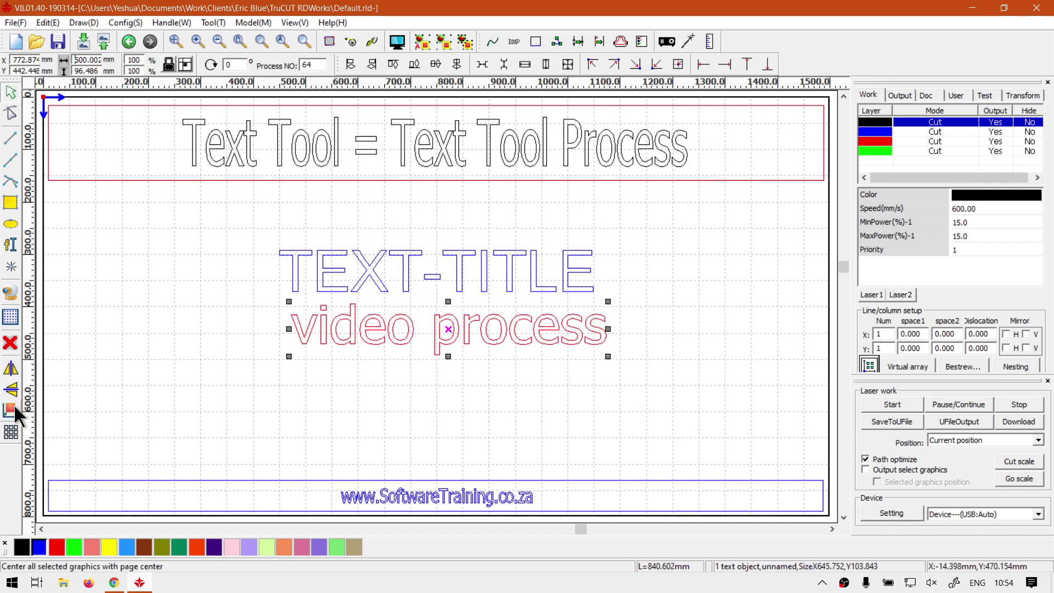
{"action": "left_click", "coordinate": [12, 410]}
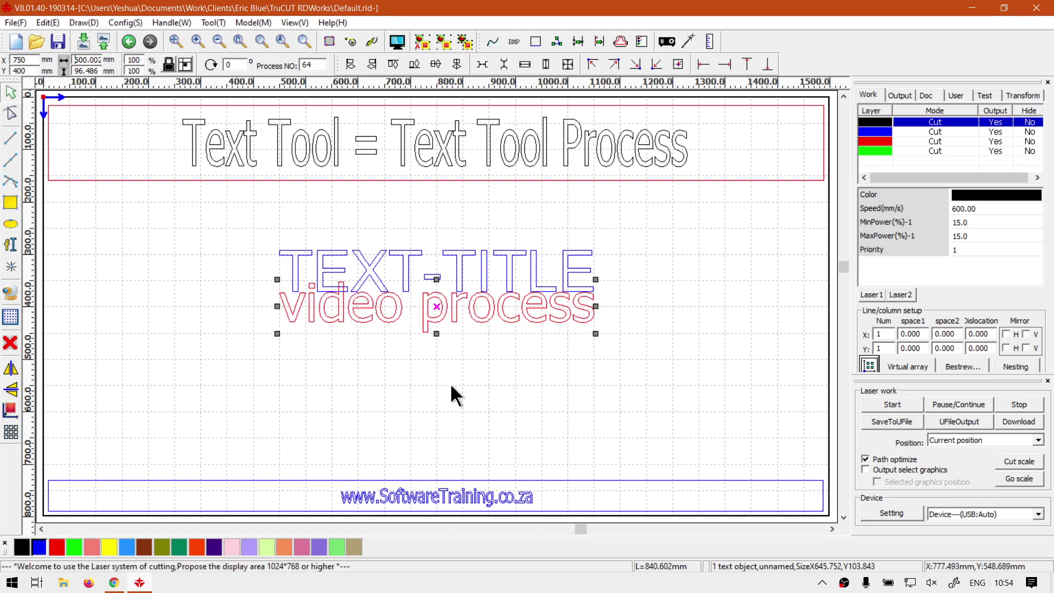
Step: Move the "video process" text straight down to a Y position of 440 mm, below the TEXT-TITLE text
{"action": "double_click", "coordinate": [451, 315]}
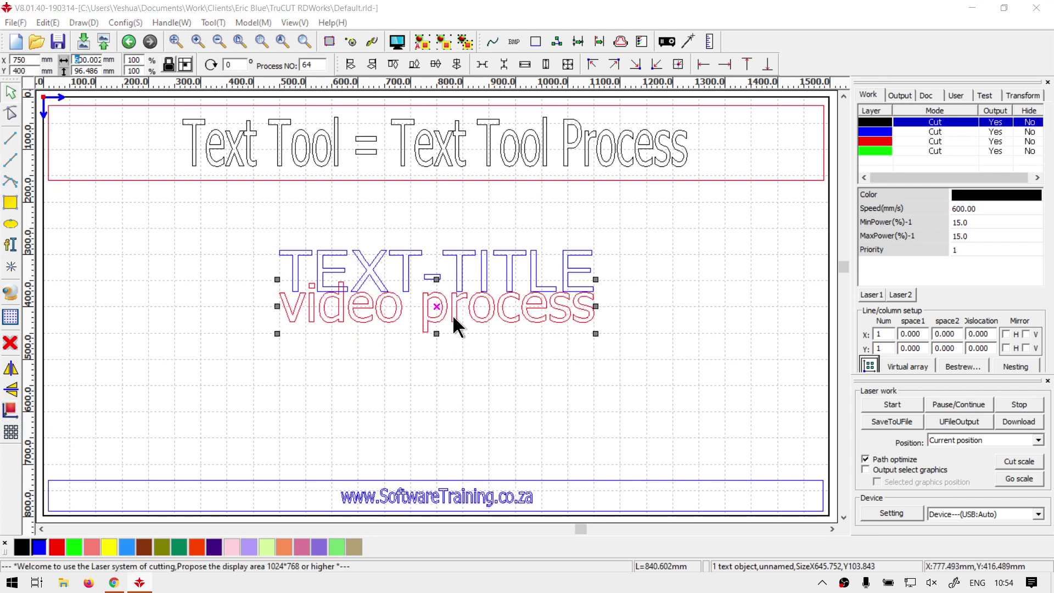
{"action": "left_click", "coordinate": [690, 417]}
{"action": "mouse_move", "coordinate": [474, 327]}
{"action": "left_mouse_down"}
{"action": "mouse_move", "coordinate": [493, 374]}
{"action": "mouse_move", "coordinate": [470, 318]}
{"action": "left_mouse_up"}
{"action": "left_click", "coordinate": [473, 320]}
{"action": "key", "text": "Down"}
{"action": "key", "text": "Down"}
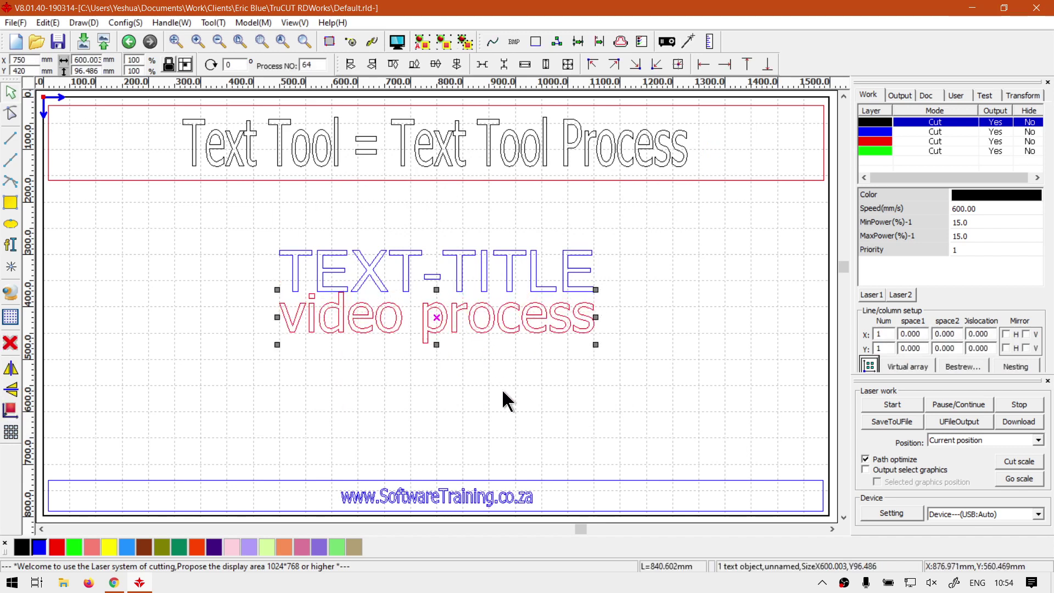
{"action": "left_click", "coordinate": [501, 389]}
{"action": "left_click", "coordinate": [378, 330]}
{"action": "key", "text": "Down"}
{"action": "key", "text": "Down"}
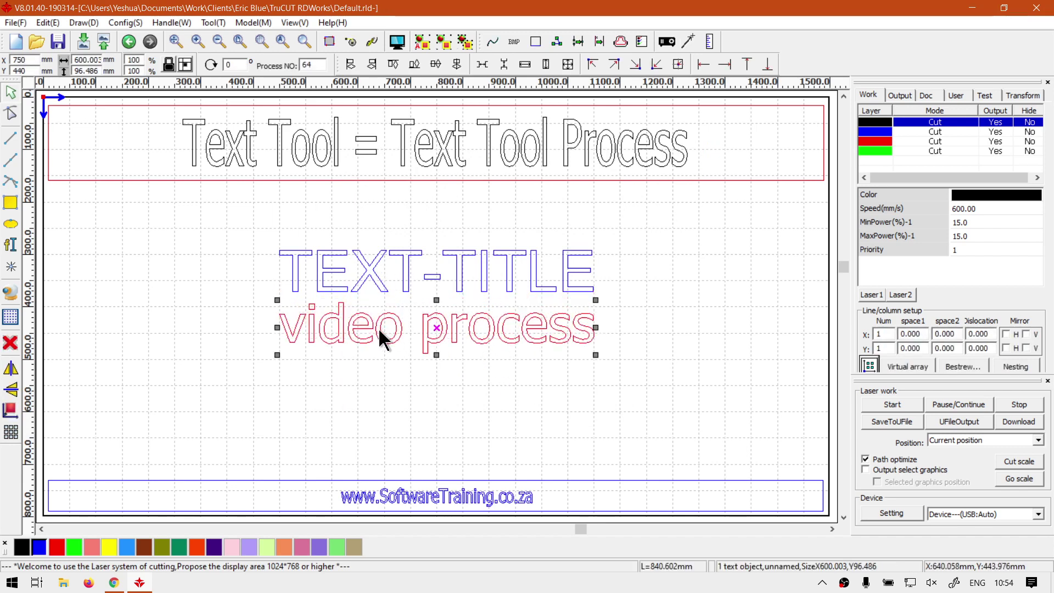
{"action": "left_click", "coordinate": [445, 420]}
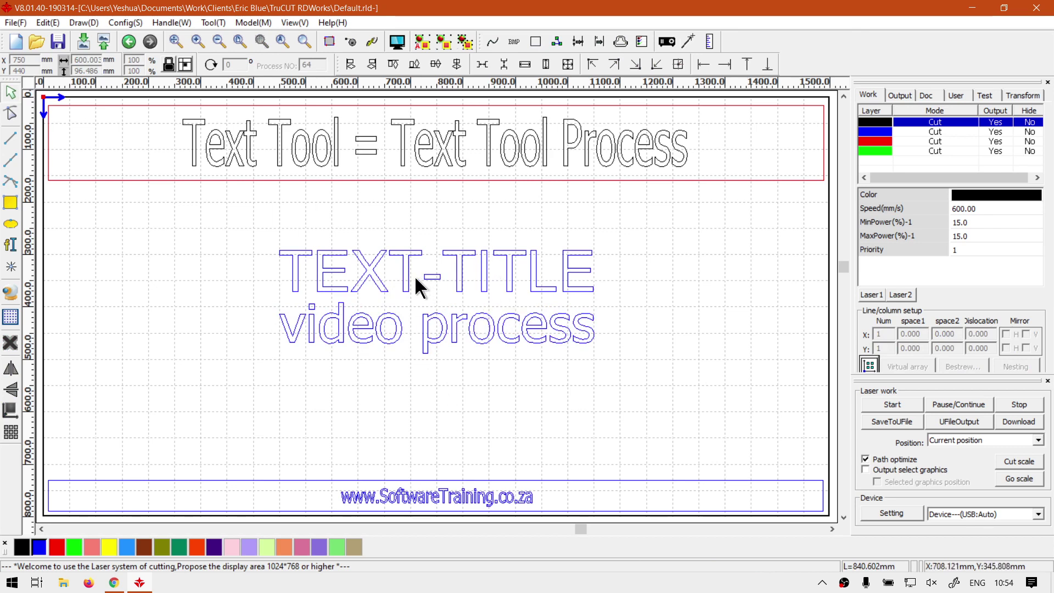
Step: Set the character spacing of the TEXT-TITLE text to 5 mm
{"action": "double_click", "coordinate": [372, 271]}
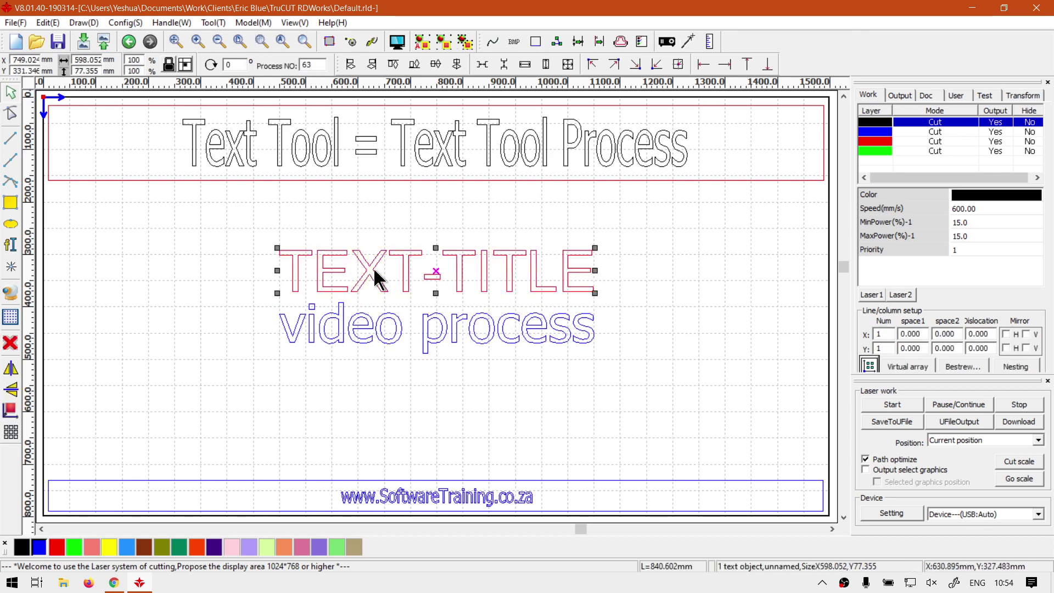
{"action": "double_click", "coordinate": [662, 198]}
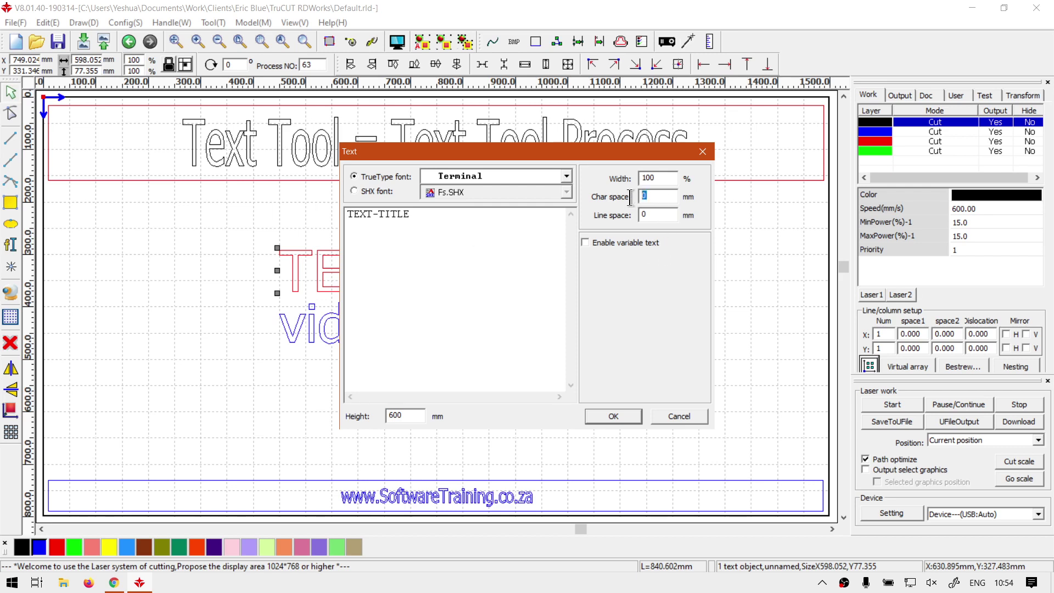
{"action": "type", "text": "5"}
{"action": "left_click_drag", "start_coordinate": [565, 152], "coordinate": [884, 60]}
{"action": "left_click", "coordinate": [936, 324]}
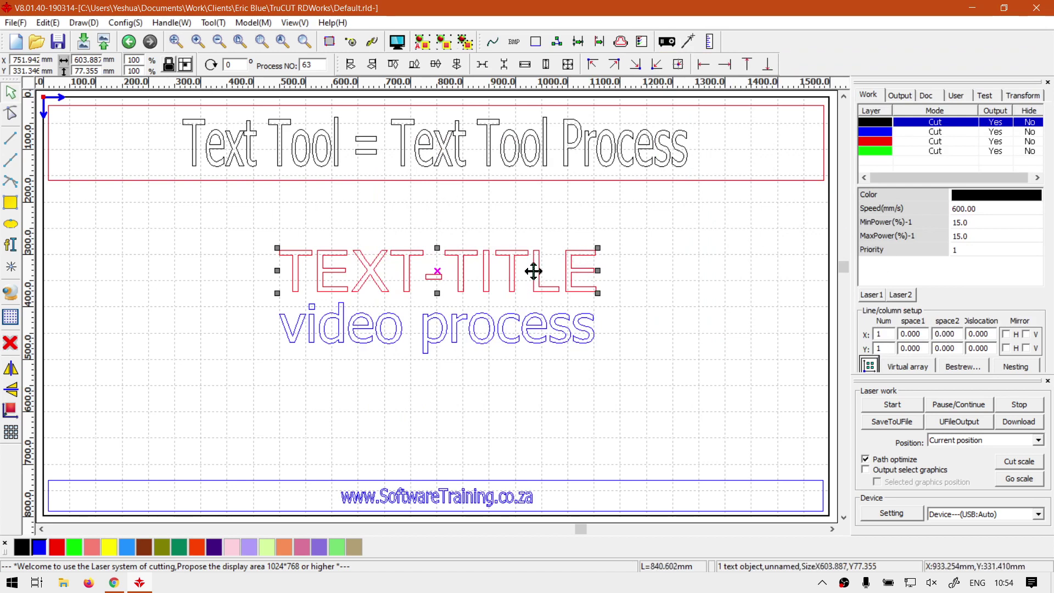
Step: Nudge the TEXT-TITLE text a few millimetres to the left
{"action": "key", "text": "Left"}
{"action": "key", "text": "Left"}
{"action": "key", "text": "Left"}
{"action": "key", "text": "Left"}
{"action": "key", "text": "Left"}
{"action": "key", "text": "Left"}
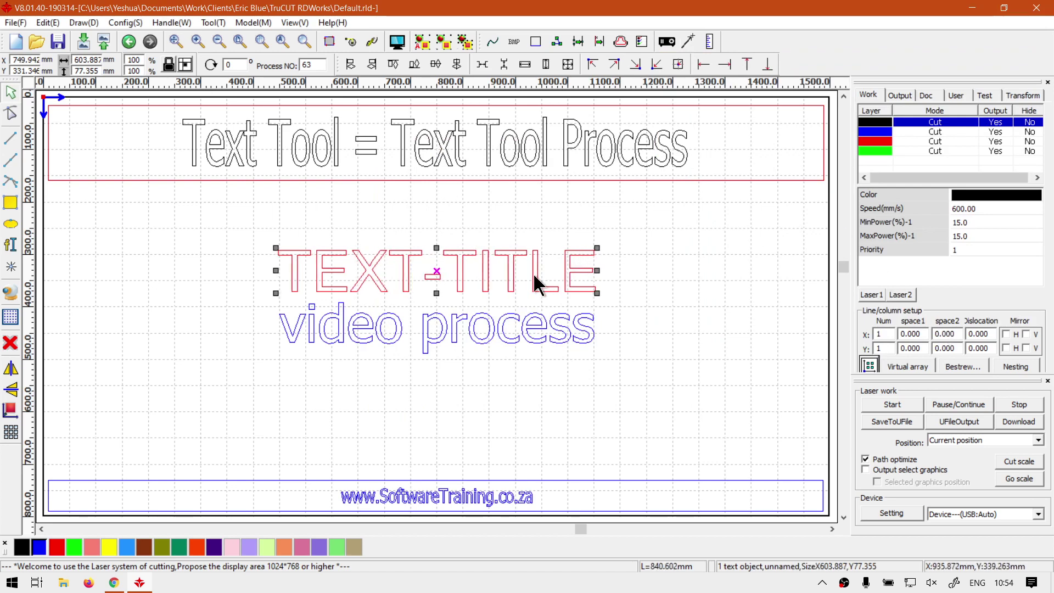
Step: Shrink the "video process" text proportionally to about 512 mm wide and move it to about X 746 mm, Y 463 mm
{"action": "left_click", "coordinate": [504, 331]}
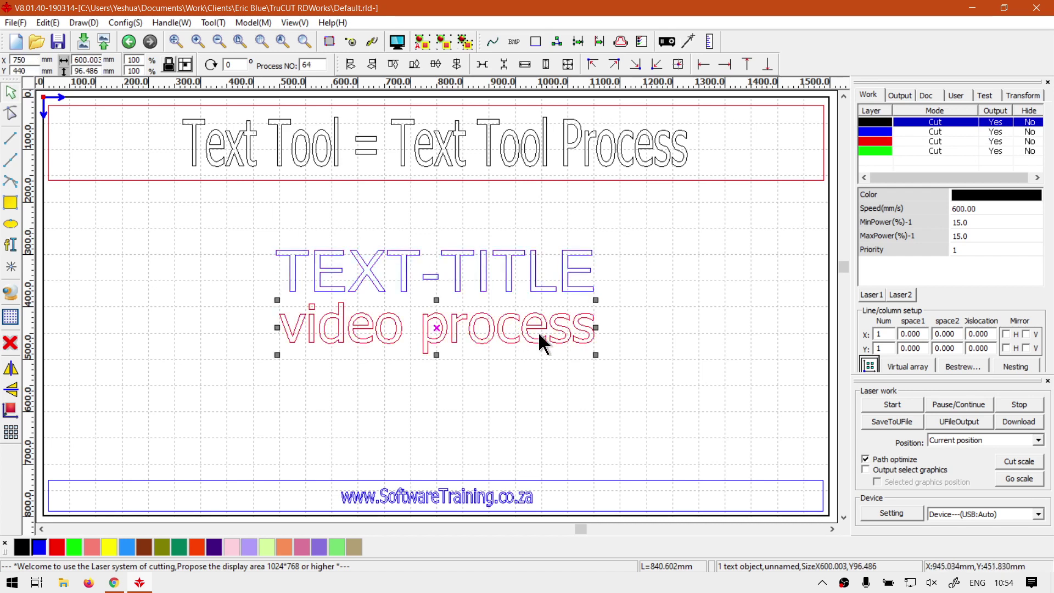
{"action": "left_click_drag", "start_coordinate": [594, 355], "coordinate": [558, 357]}
{"action": "key", "text": "Right"}
{"action": "key", "text": "Right"}
{"action": "key", "text": "Right"}
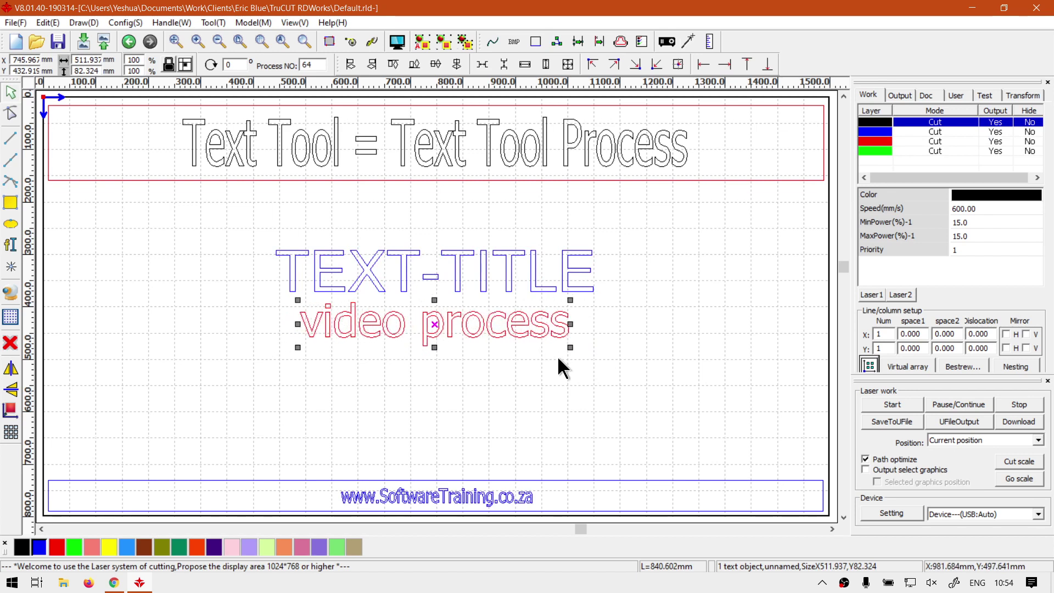
{"action": "key", "text": "Down"}
{"action": "key", "text": "Down"}
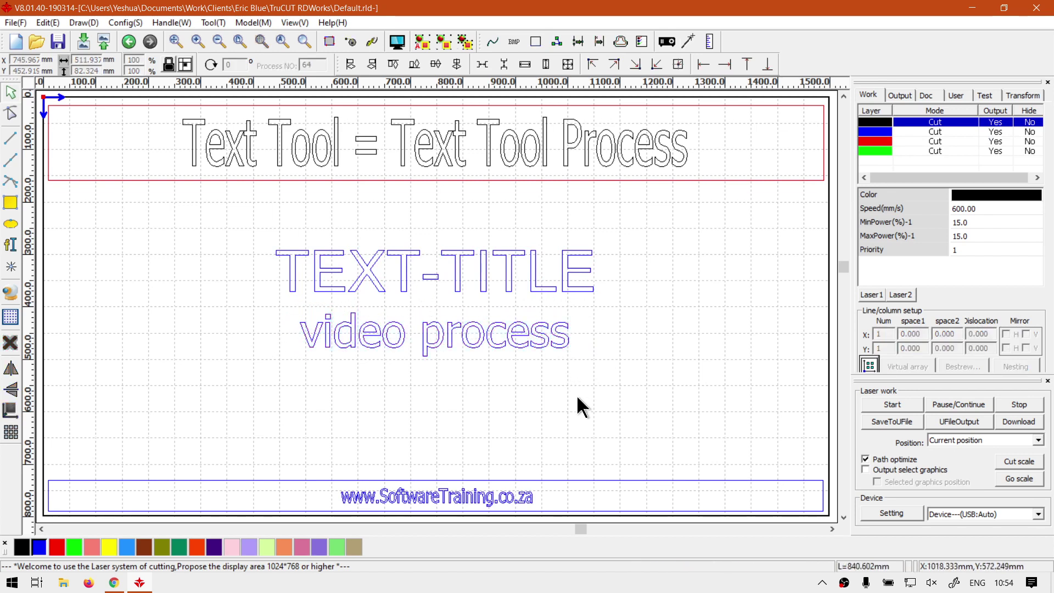
{"action": "key", "text": "Down"}
{"action": "left_click", "coordinate": [502, 394]}
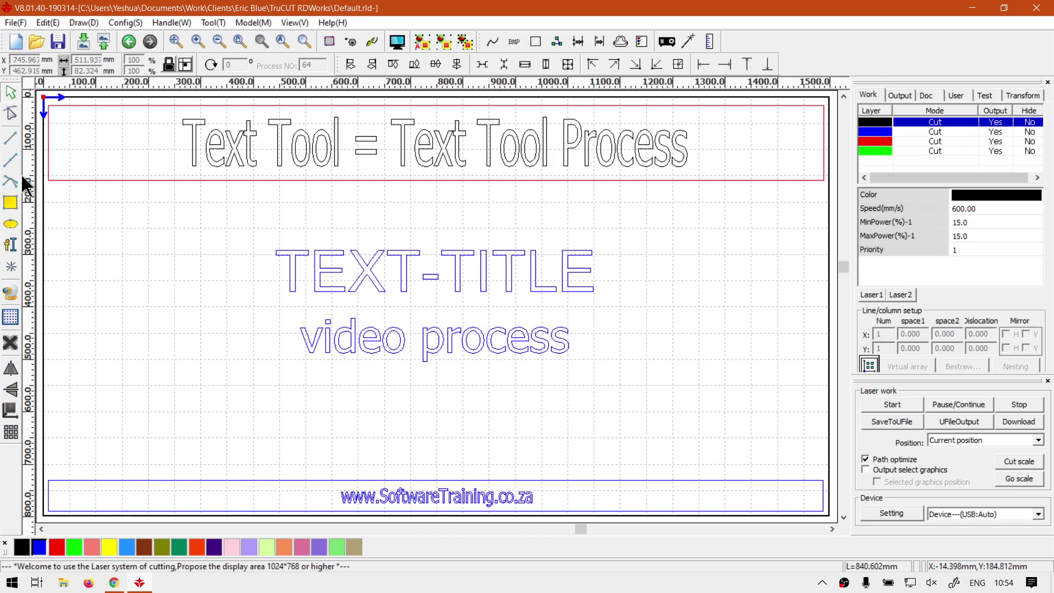
Step: Draw a horizontal line between the TEXT-TITLE and "video process" texts, starting at about X 398 mm, Y 402 mm and extending past both texts
{"action": "left_click", "coordinate": [10, 139]}
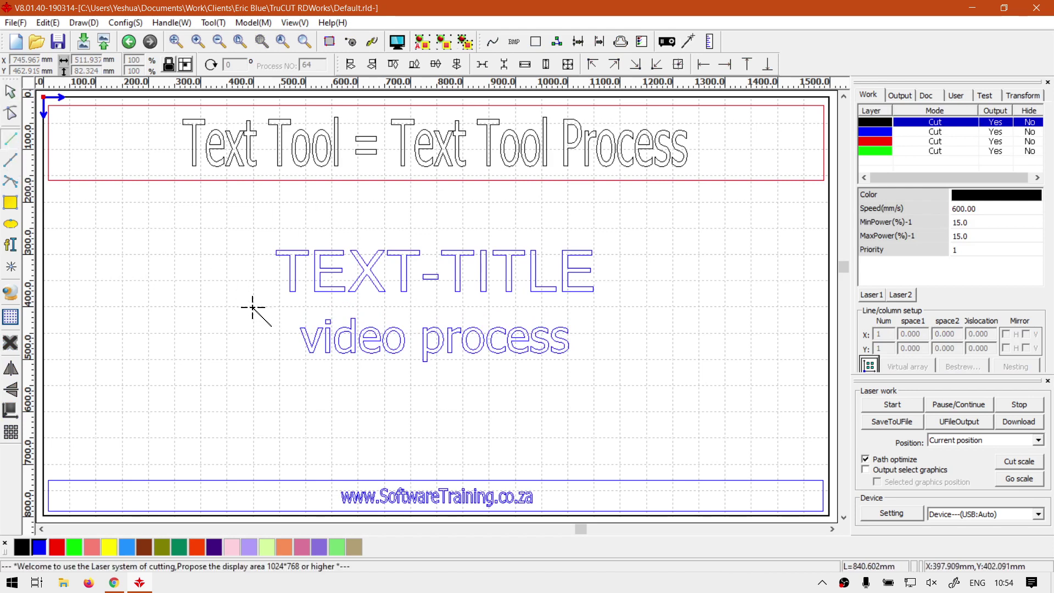
{"action": "left_click_drag", "start_coordinate": [252, 307], "coordinate": [622, 314]}
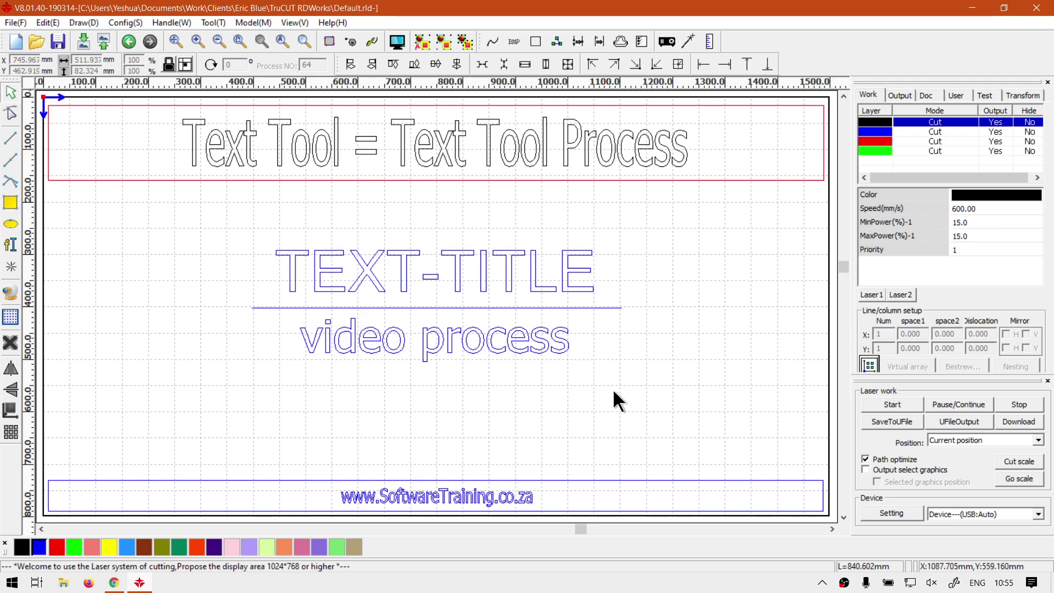
Step: Switch to the Chrome window with the softwaretraining.co.za home page
{"action": "left_click", "coordinate": [125, 585]}
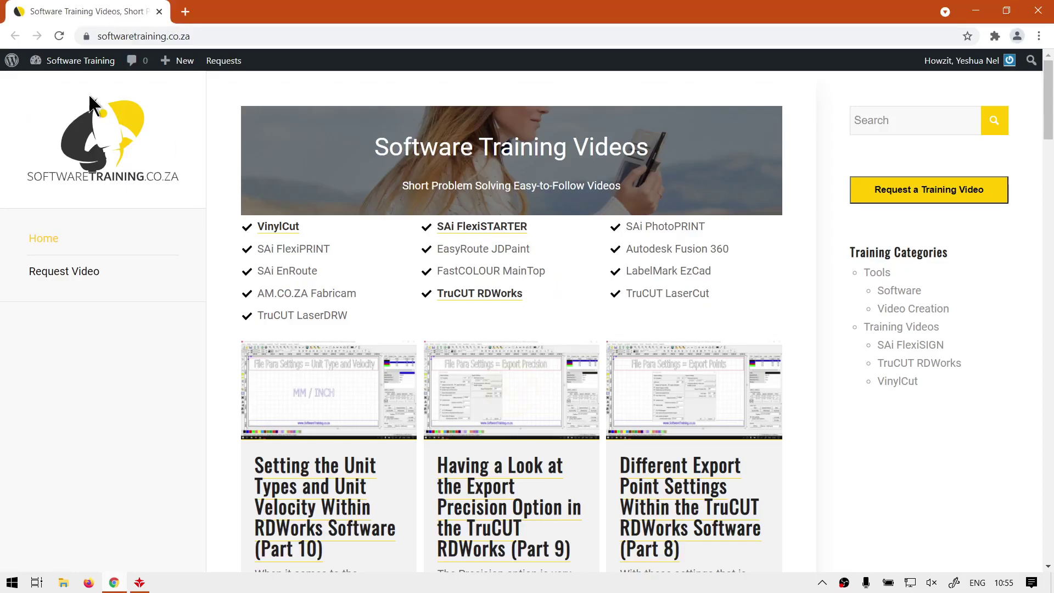